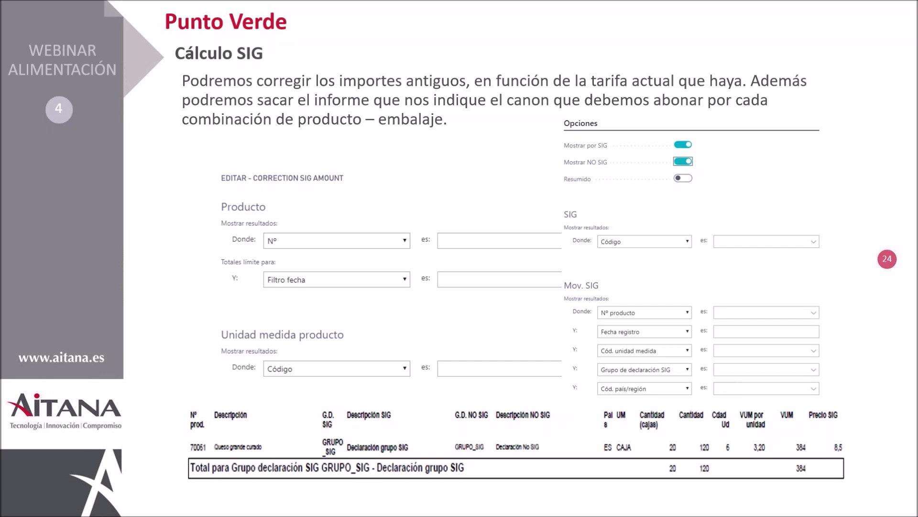
Switch from the presentation to the Business Central browser window and maximize it
{"action": "key", "text": "Right"}
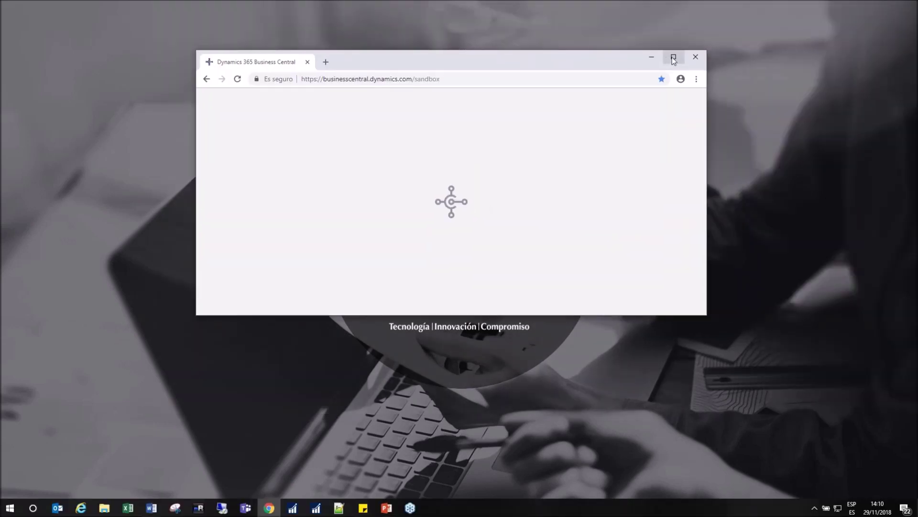
{"action": "left_click", "coordinate": [674, 58]}
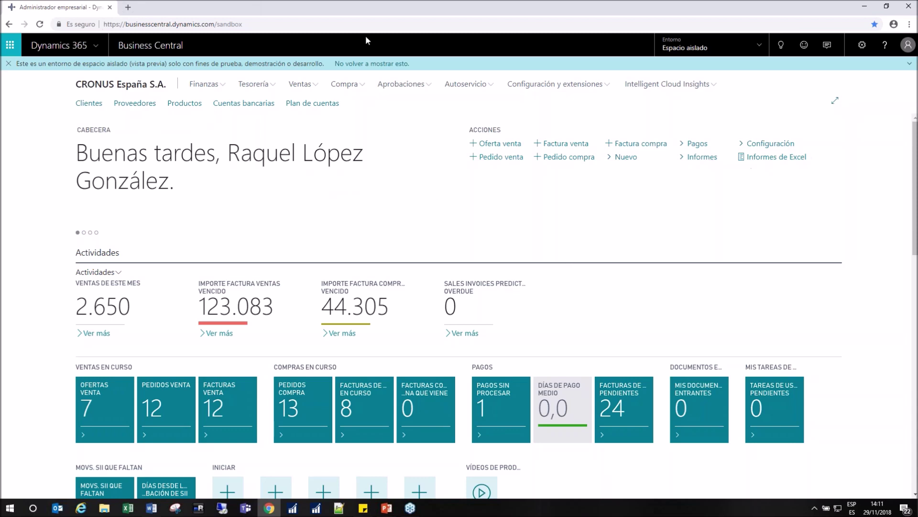
{"action": "left_click", "coordinate": [207, 85]}
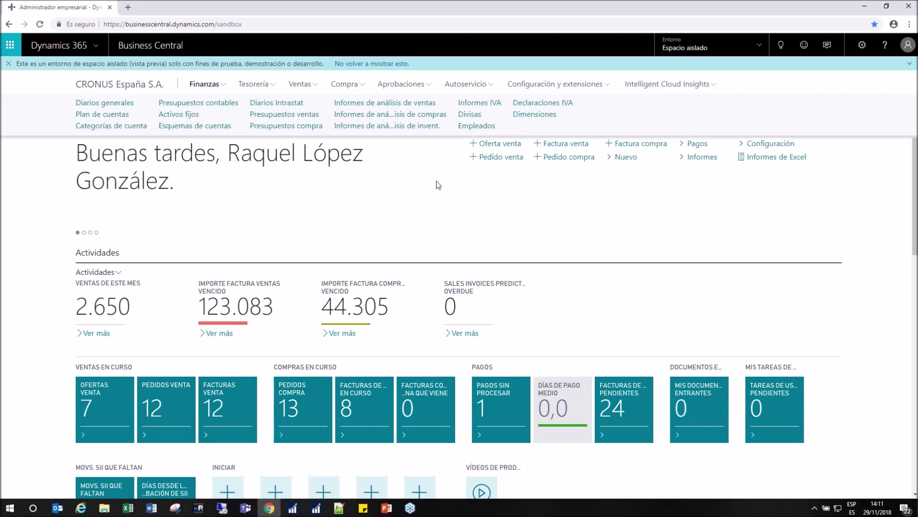
{"action": "left_click", "coordinate": [453, 228]}
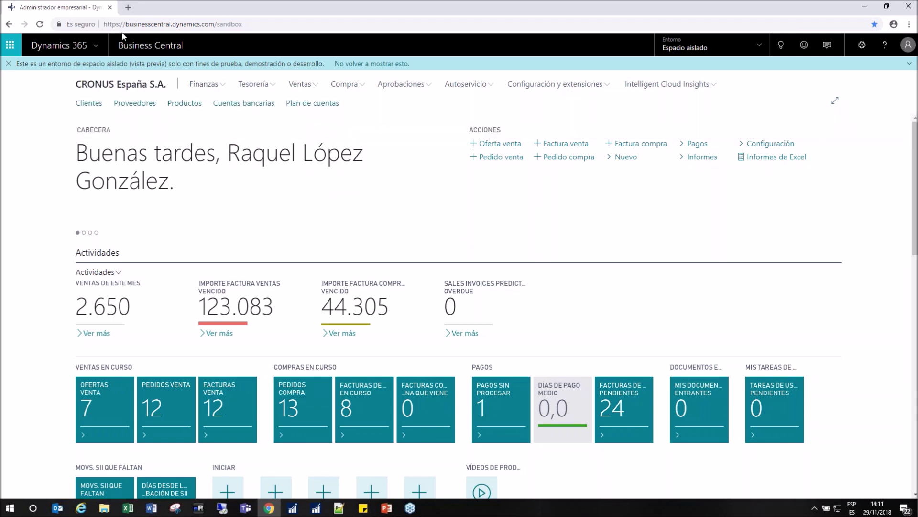
{"action": "left_click", "coordinate": [781, 46]}
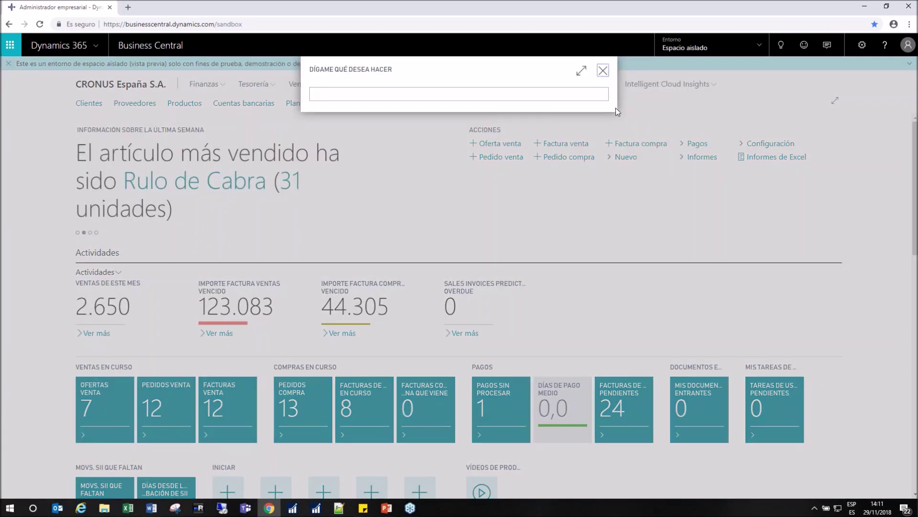
{"action": "left_click", "coordinate": [603, 71]}
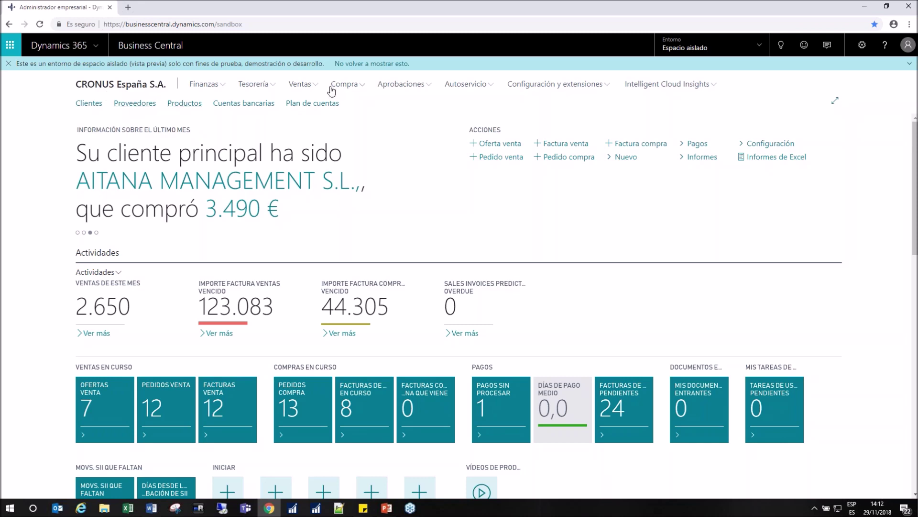
Open the card of product 1003 Jamón Ibérico from the sales products list and review its base and variable unit of measure settings
{"action": "left_click", "coordinate": [309, 86]}
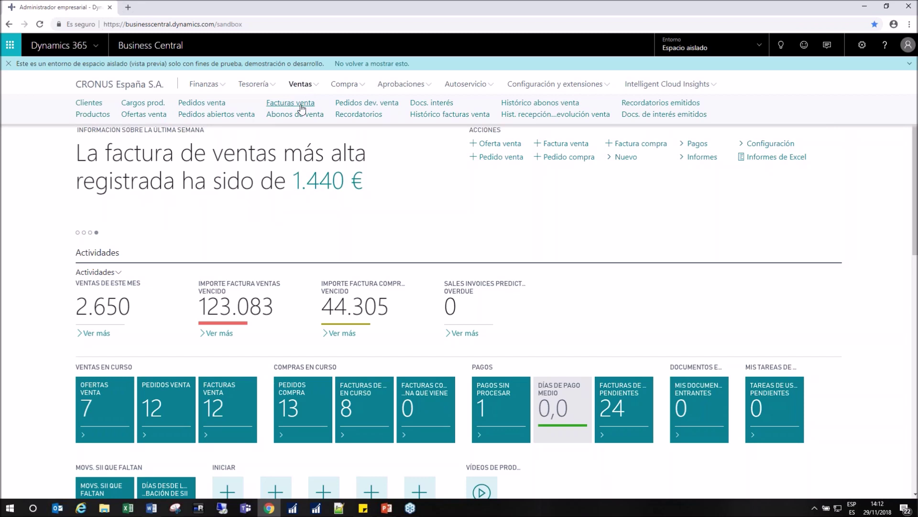
{"action": "left_click", "coordinate": [91, 114]}
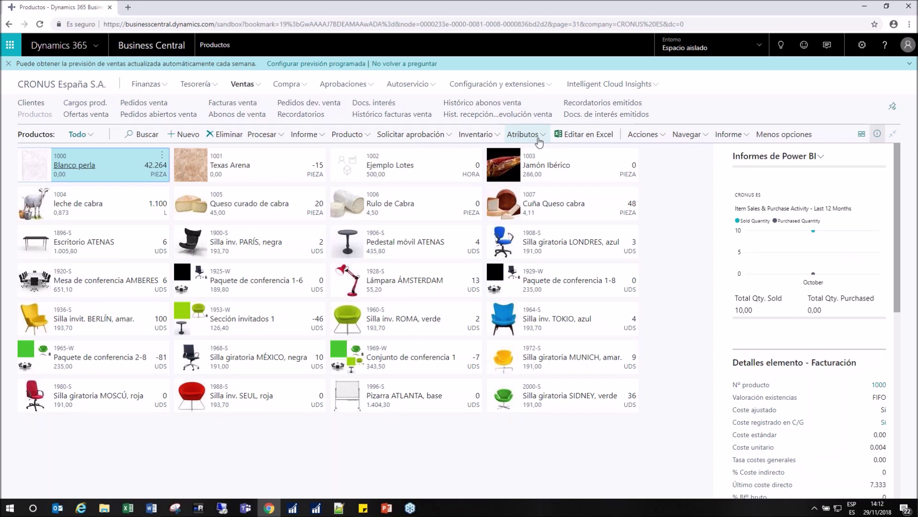
{"action": "left_click", "coordinate": [515, 168]}
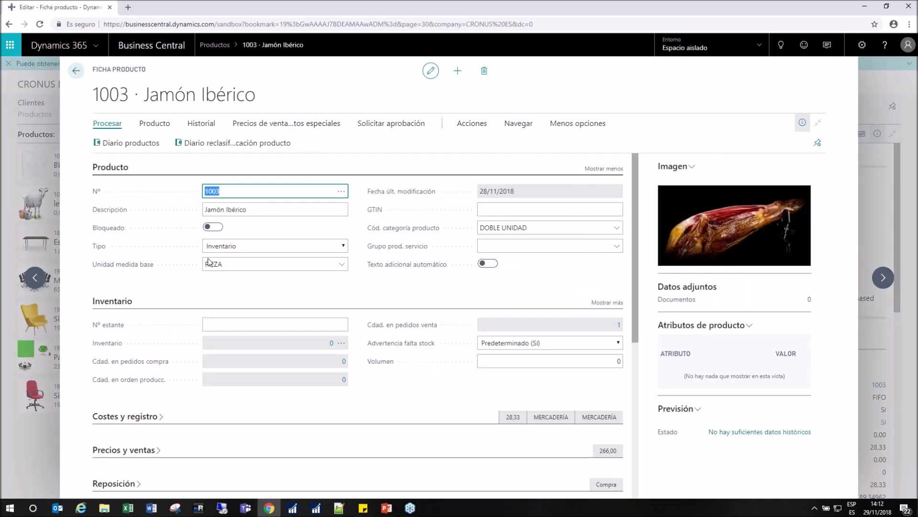
{"action": "left_click", "coordinate": [233, 265]}
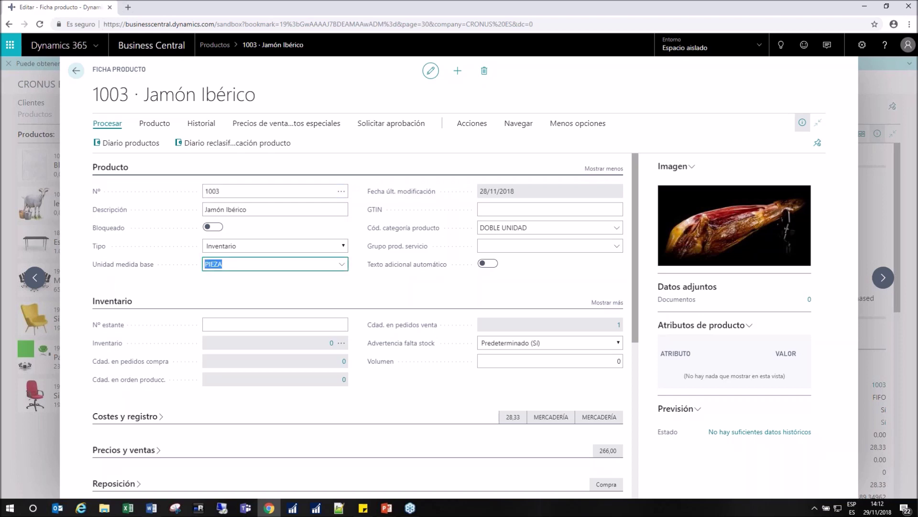
{"action": "left_click", "coordinate": [287, 267]}
{"action": "scroll", "coordinate": [263, 257], "scroll_direction": "down", "scroll_amount": 6}
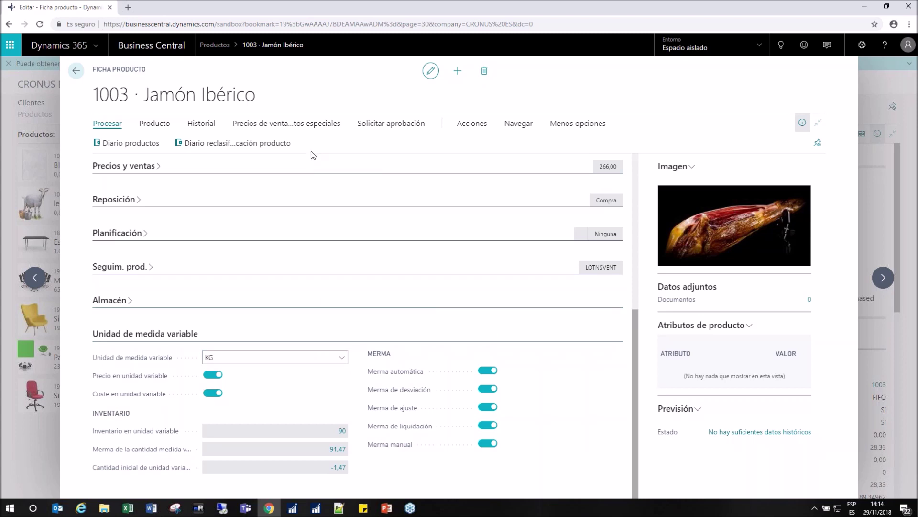
Open the units of measure of Jamón Ibérico and inspect the quantity per unit of measure on the KG line
{"action": "left_click", "coordinate": [521, 124]}
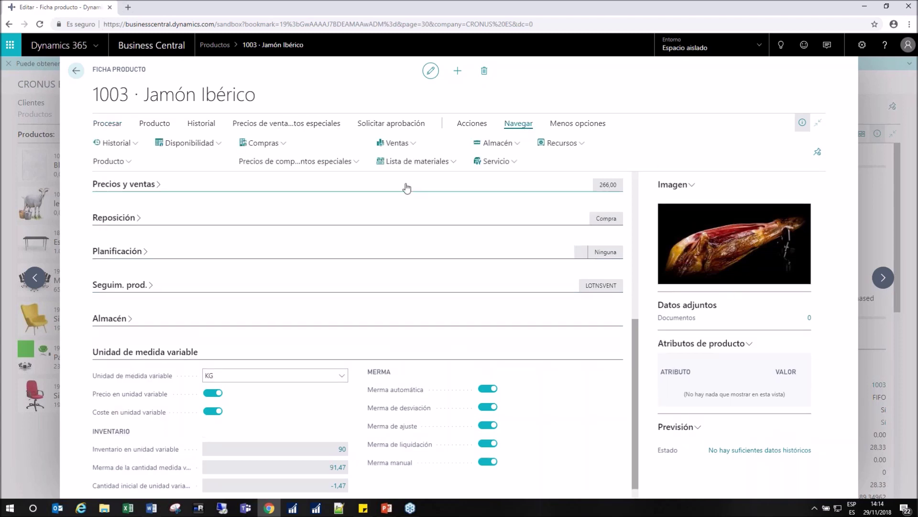
{"action": "left_click", "coordinate": [123, 165]}
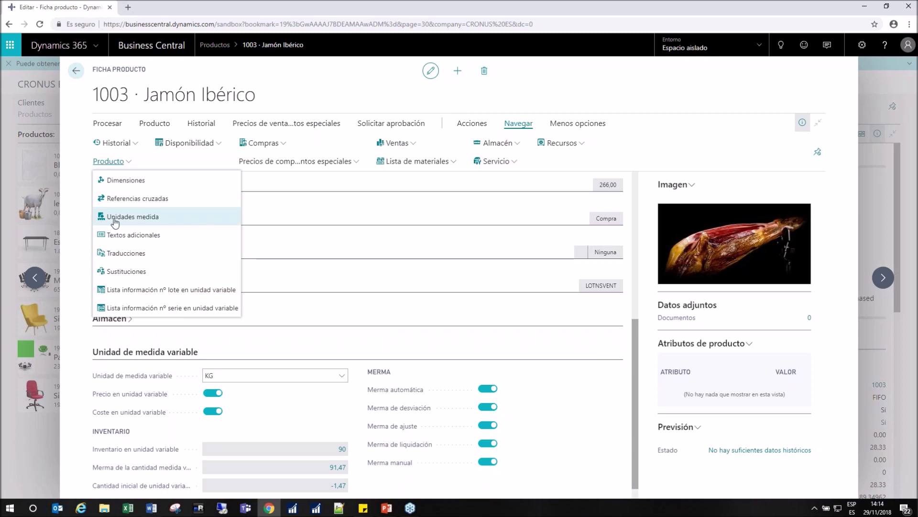
{"action": "left_click", "coordinate": [116, 218]}
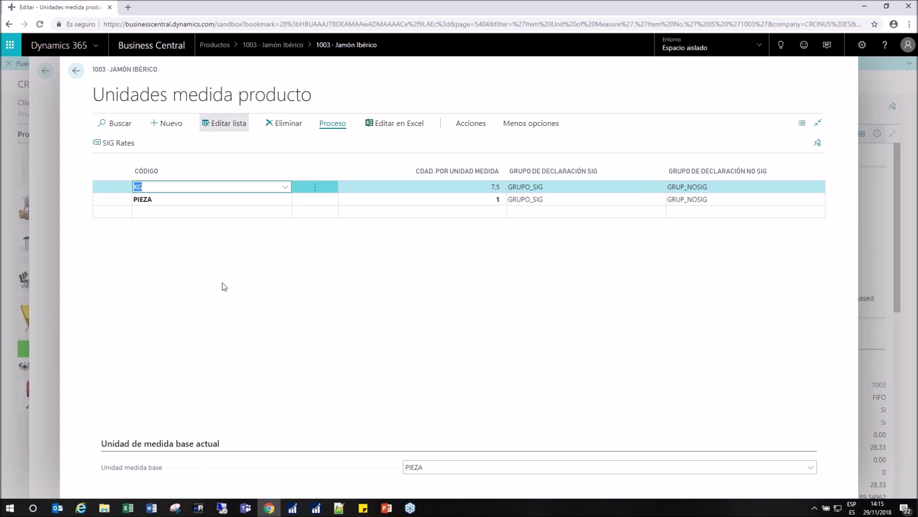
{"action": "left_click", "coordinate": [116, 189]}
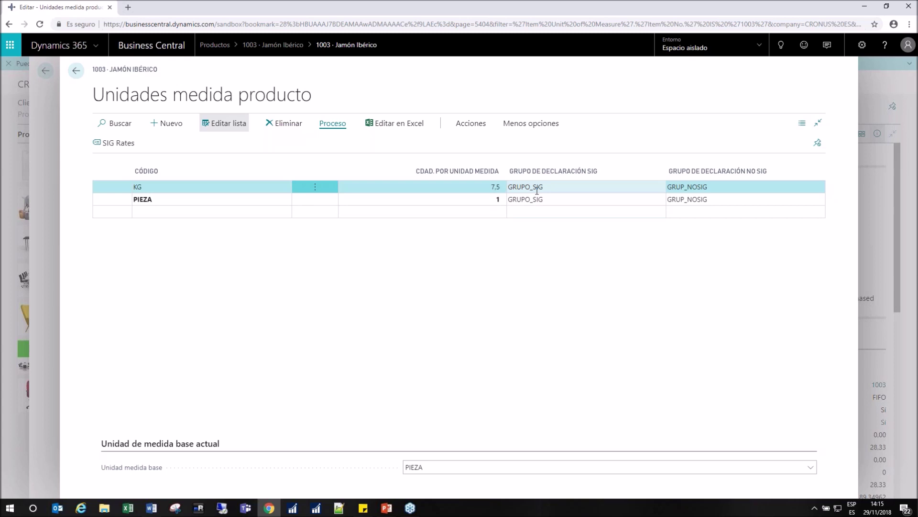
{"action": "left_click", "coordinate": [488, 187]}
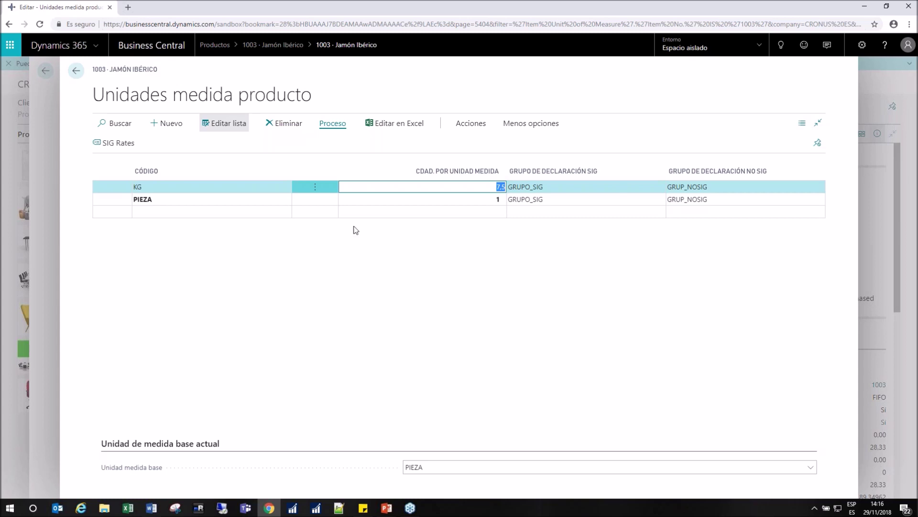
Review the SIG rates of the KG unit in the editable list, including the amount dated 01/11/2019, and return to the product card
{"action": "left_click", "coordinate": [127, 146]}
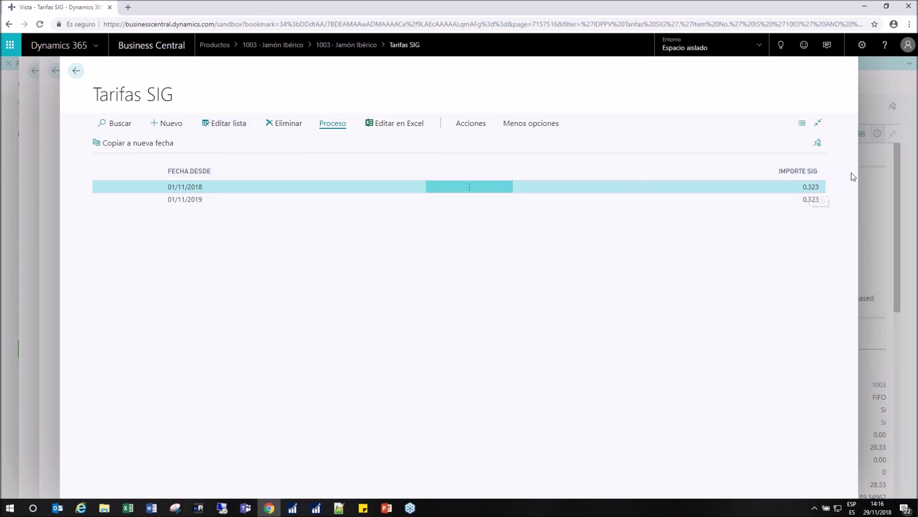
{"action": "left_click", "coordinate": [808, 185]}
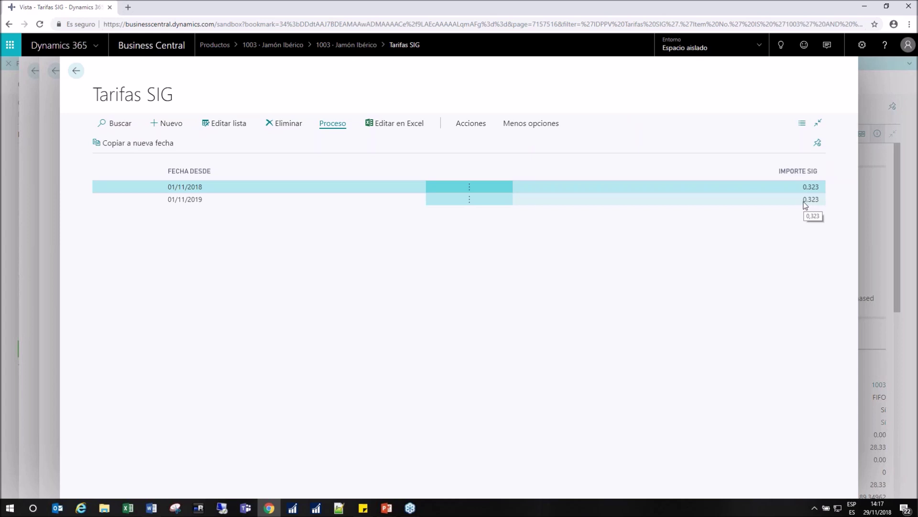
{"action": "left_click", "coordinate": [238, 123]}
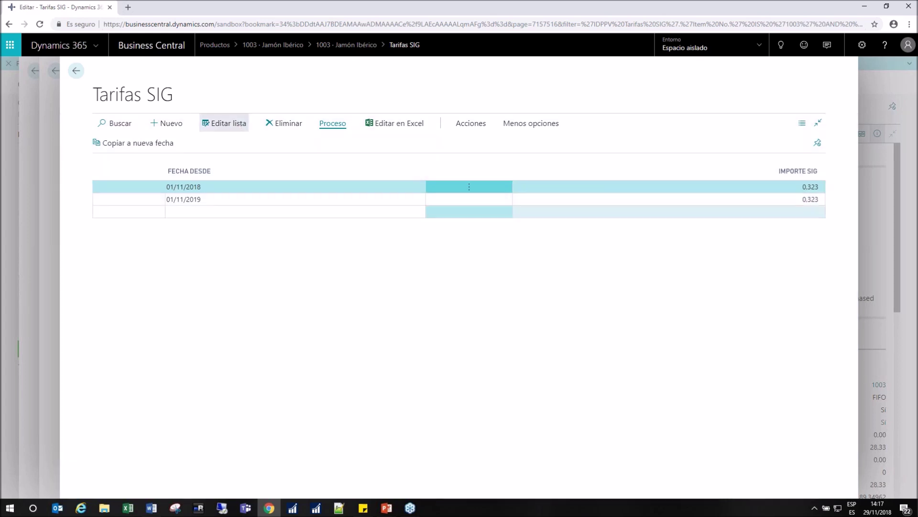
{"action": "left_click", "coordinate": [790, 198]}
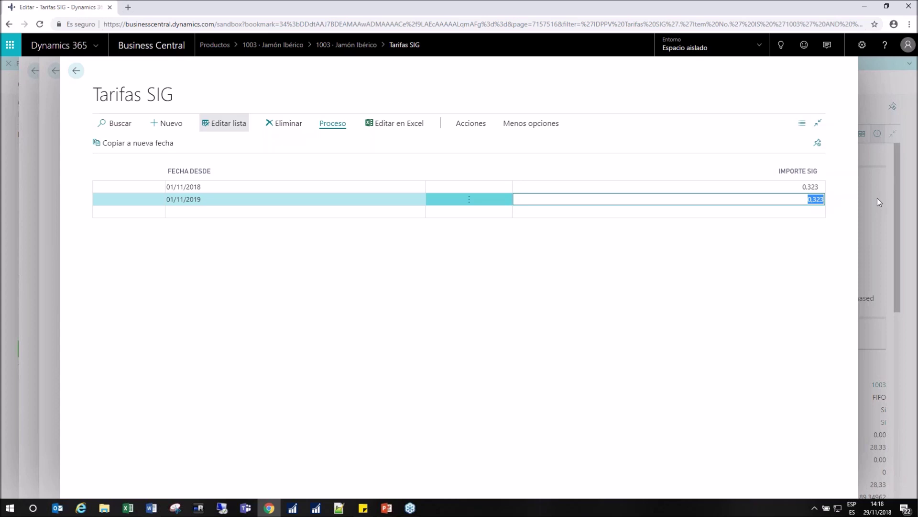
{"action": "left_click", "coordinate": [818, 126]}
{"action": "left_click", "coordinate": [818, 127]}
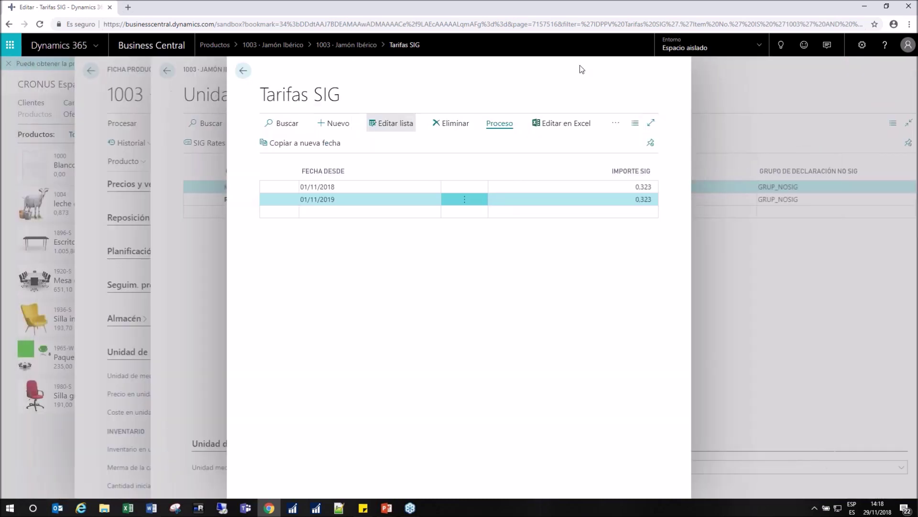
{"action": "left_click", "coordinate": [243, 70]}
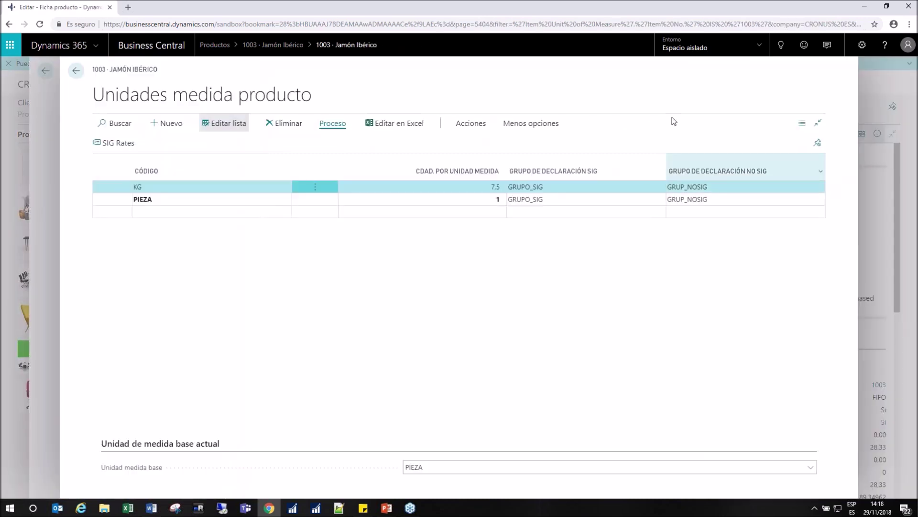
{"action": "left_click", "coordinate": [76, 70]}
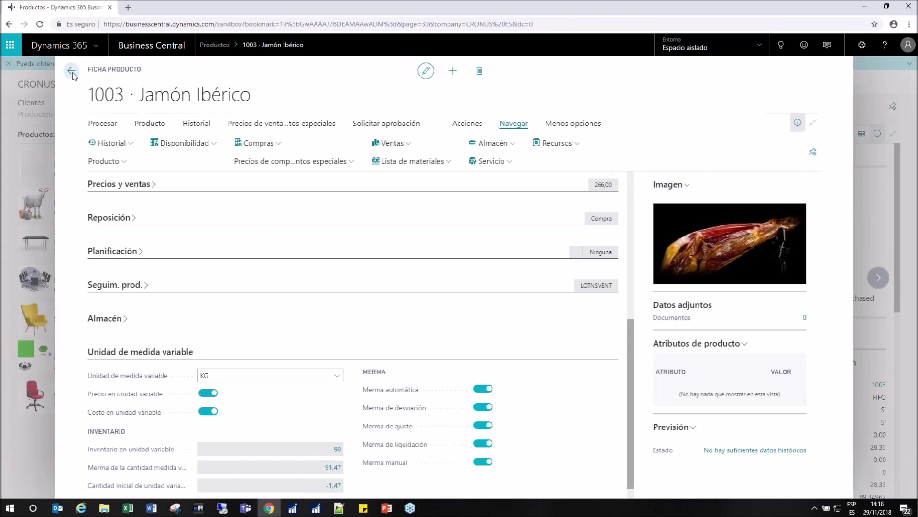
Browse forward through the cards of leche de cabra, Queso curado de cabra and Rulo de Cabra, examining their variable unit of measure settings
{"action": "left_click", "coordinate": [883, 279]}
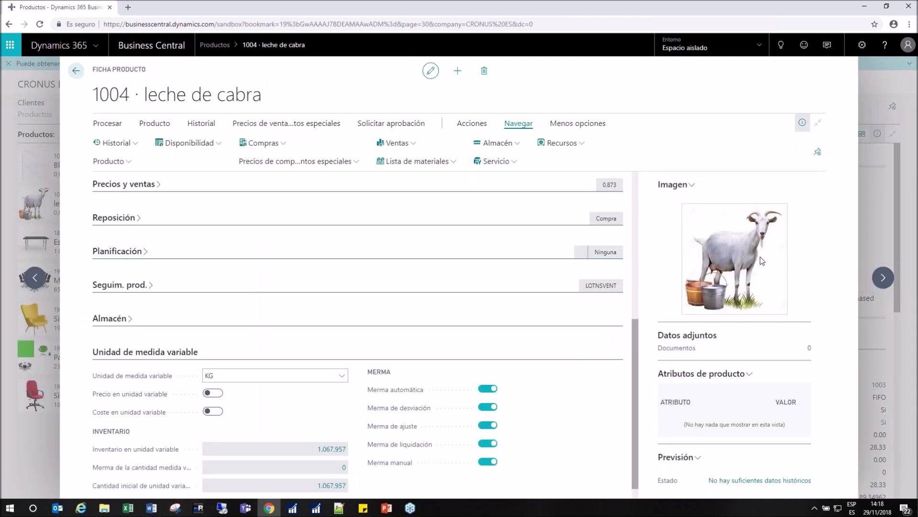
{"action": "scroll", "coordinate": [229, 267], "scroll_direction": "up", "scroll_amount": 6}
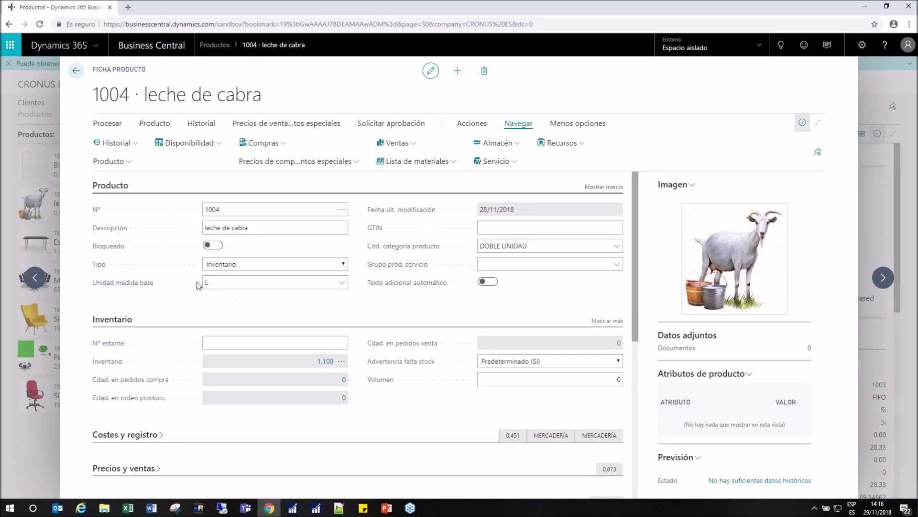
{"action": "scroll", "coordinate": [199, 285], "scroll_direction": "down", "scroll_amount": 6}
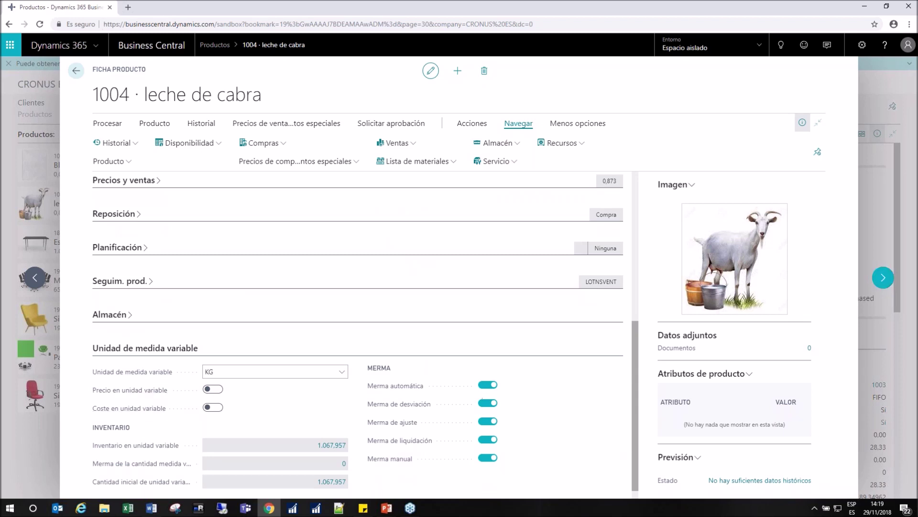
{"action": "left_click", "coordinate": [884, 278]}
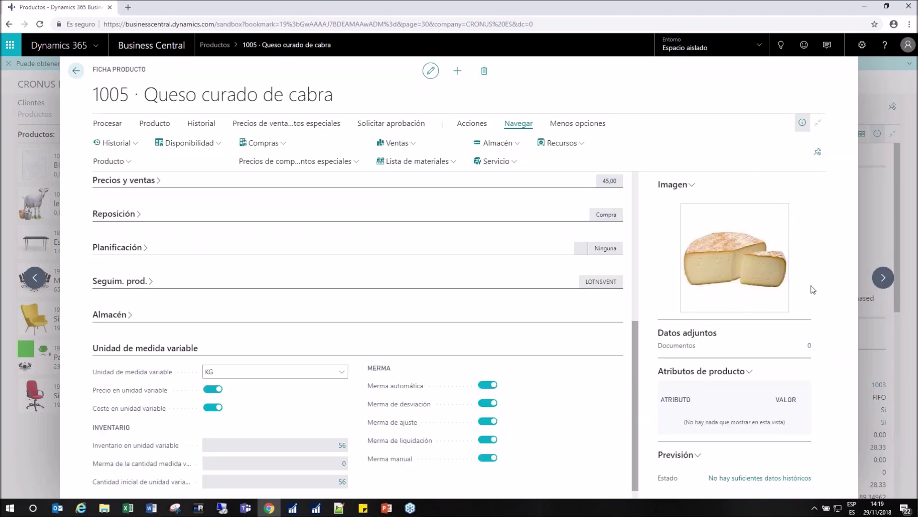
{"action": "left_click", "coordinate": [883, 277]}
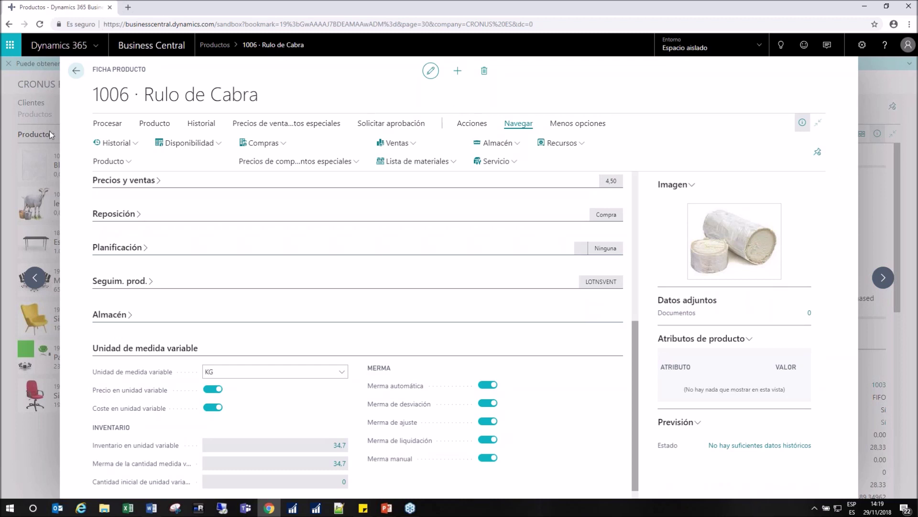
Check the units of measure defined for Rulo de Cabra and return to the products list
{"action": "left_click", "coordinate": [109, 162]}
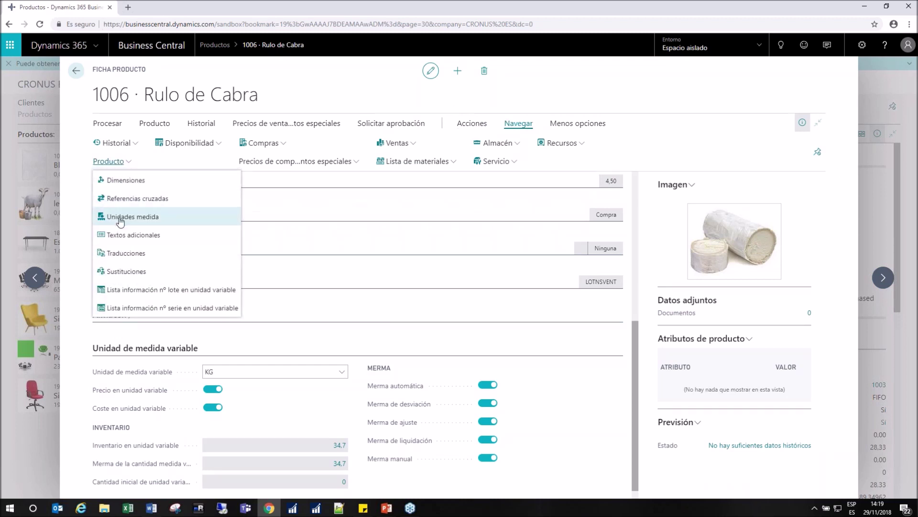
{"action": "left_click", "coordinate": [120, 219]}
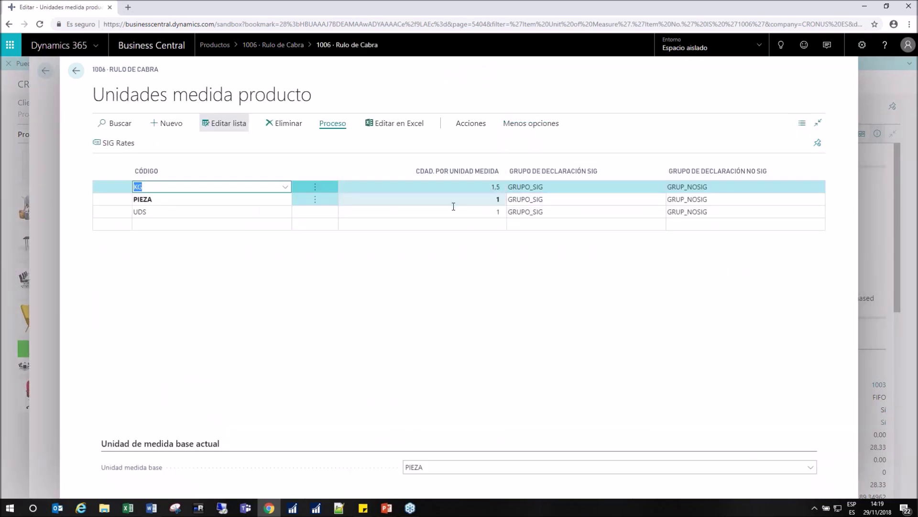
{"action": "left_click", "coordinate": [76, 72]}
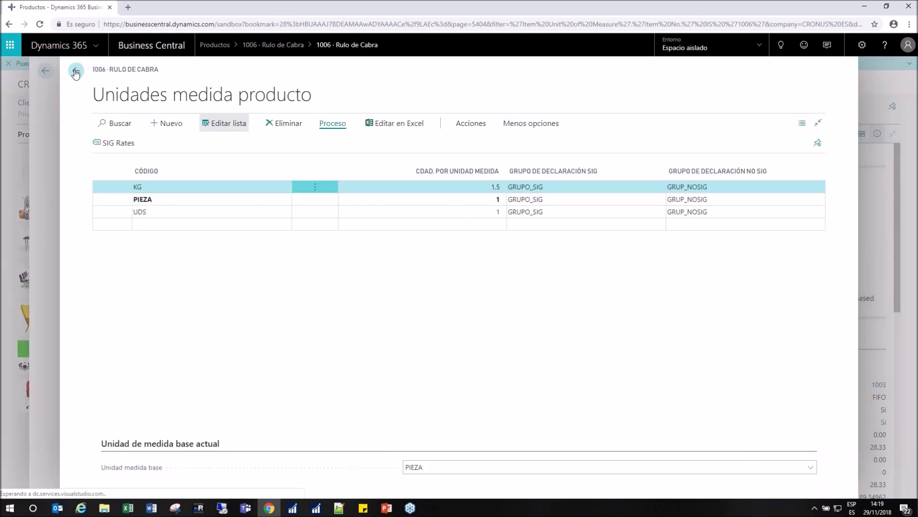
{"action": "left_click", "coordinate": [74, 71]}
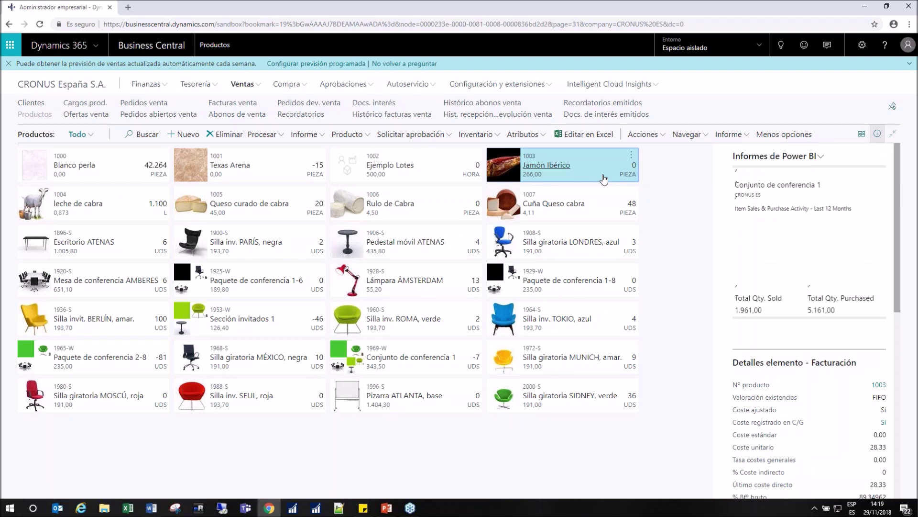
Reopen the Jamón Ibérico card, view its sales line discounts, and return to the card
{"action": "left_click", "coordinate": [544, 168]}
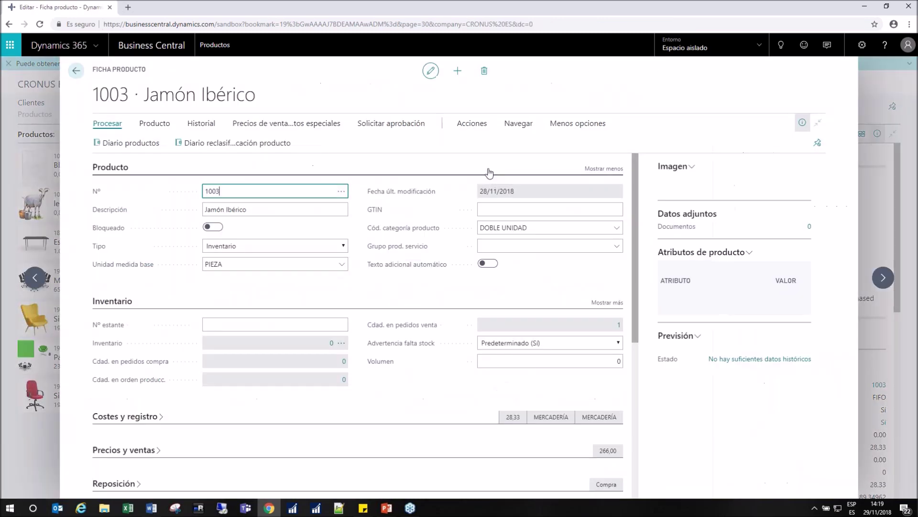
{"action": "left_click", "coordinate": [278, 129]}
{"action": "left_click", "coordinate": [306, 144]}
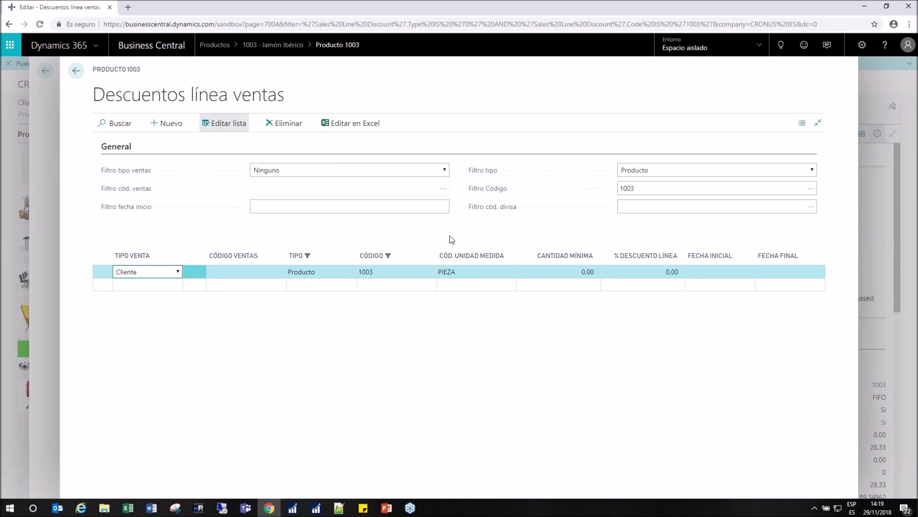
{"action": "left_click", "coordinate": [76, 71]}
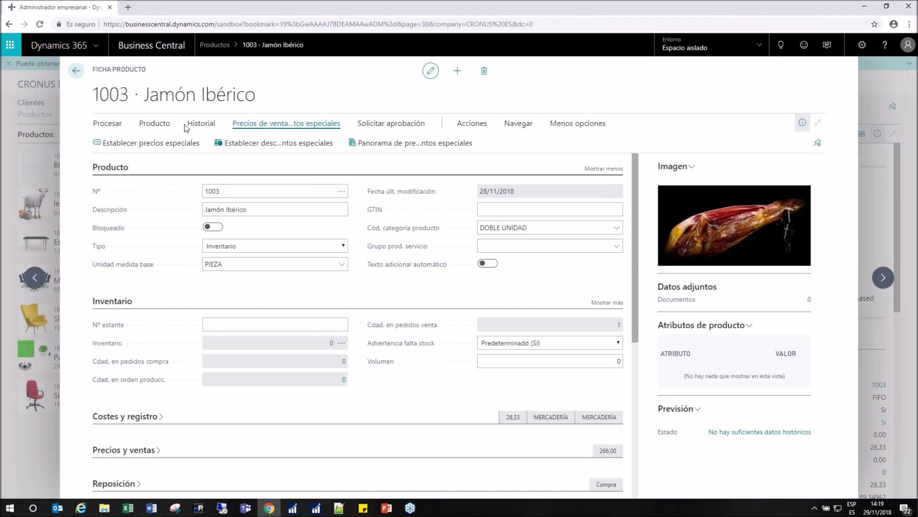
Open the special sales prices defined for Jamón Ibérico from its product card
{"action": "left_click", "coordinate": [108, 125]}
{"action": "left_click", "coordinate": [153, 124]}
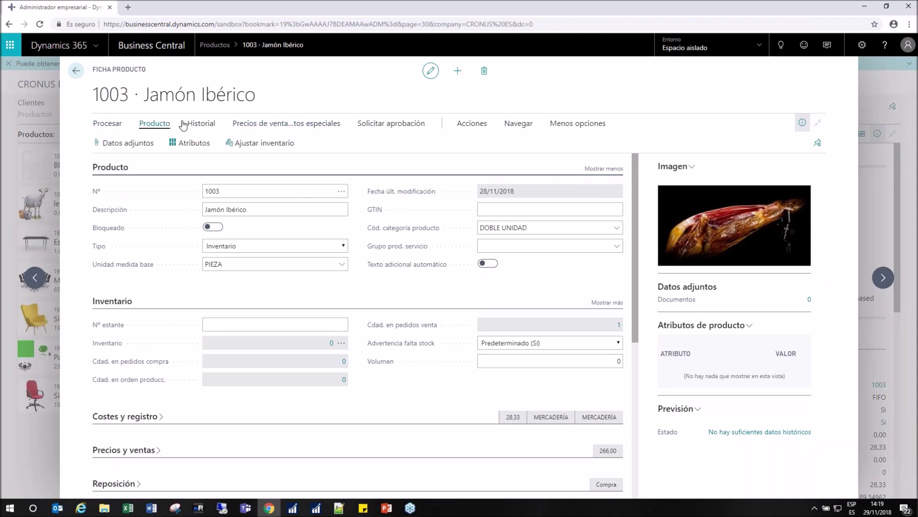
{"action": "left_click", "coordinate": [291, 127]}
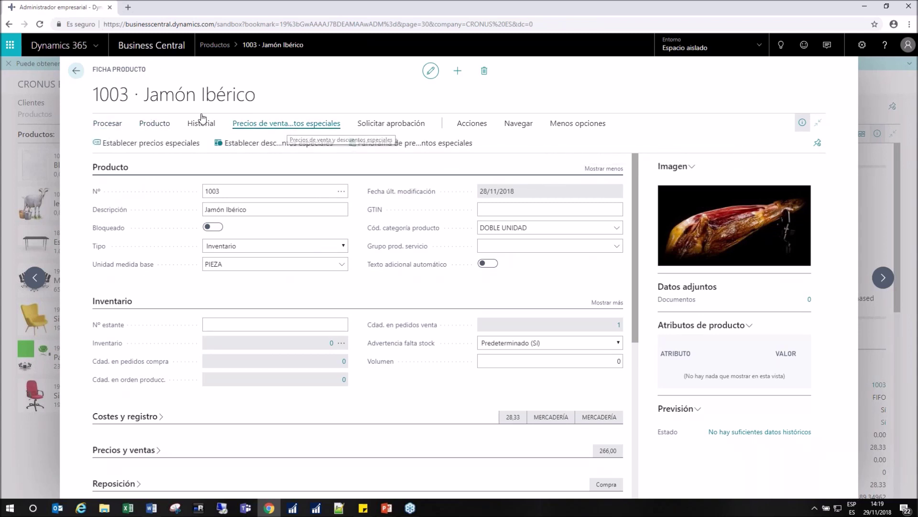
{"action": "left_click", "coordinate": [107, 124]}
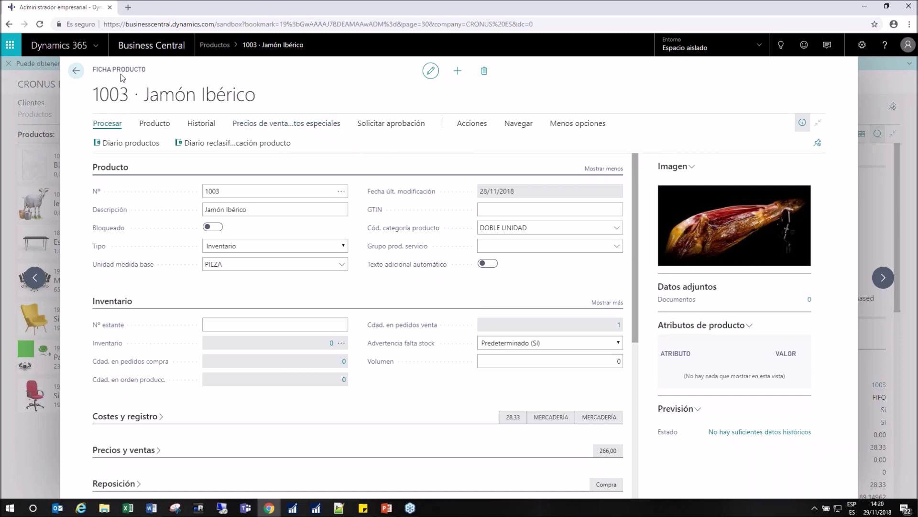
{"action": "left_click", "coordinate": [464, 125]}
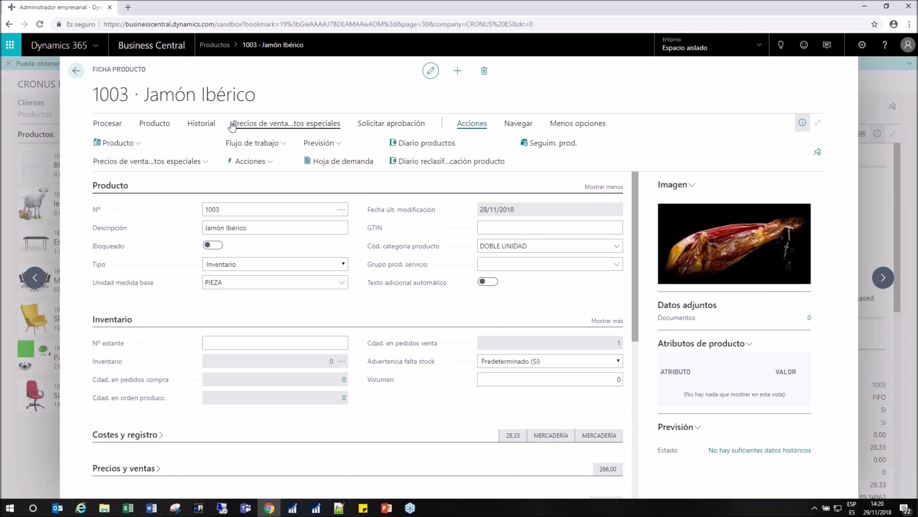
{"action": "left_click", "coordinate": [163, 164]}
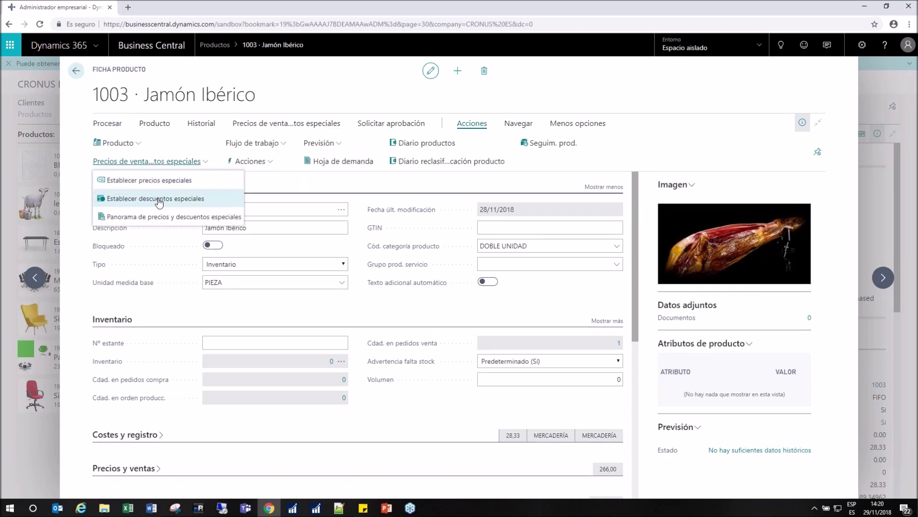
{"action": "left_click", "coordinate": [144, 181]}
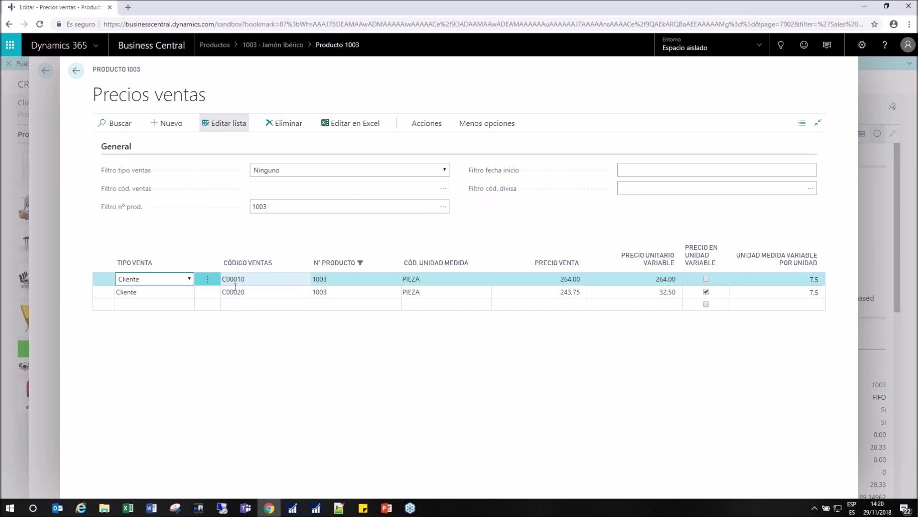
Review the sale type choices and the variable unit prices on the Jamón Ibérico sales price lines, and return to the products list
{"action": "left_click", "coordinate": [190, 279]}
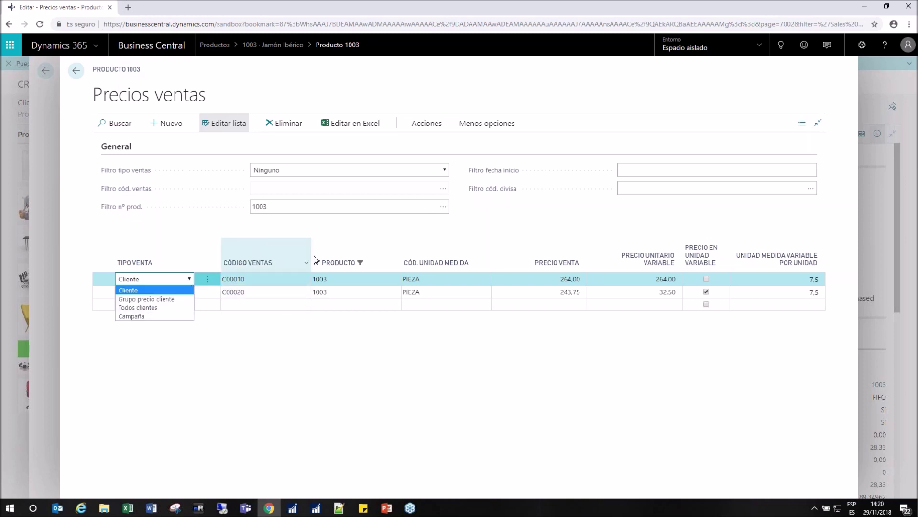
{"action": "left_click", "coordinate": [420, 221]}
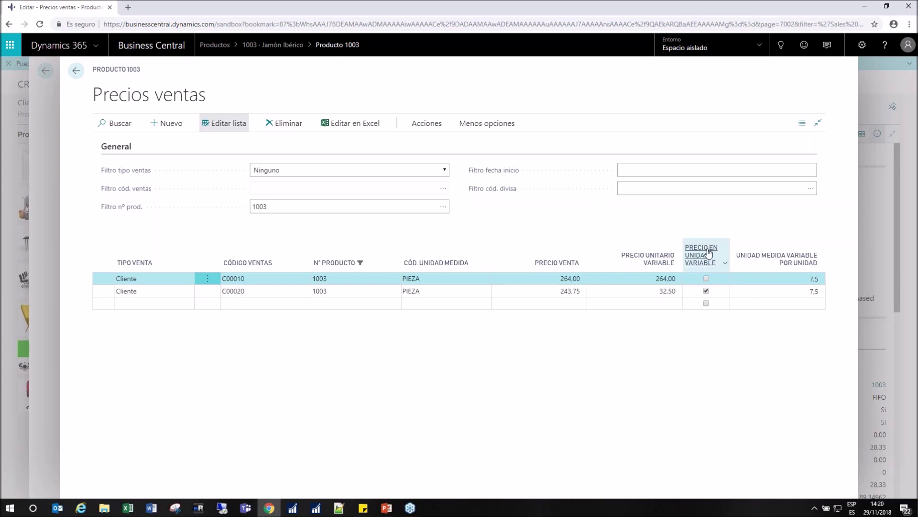
{"action": "mouse_move", "coordinate": [707, 254]}
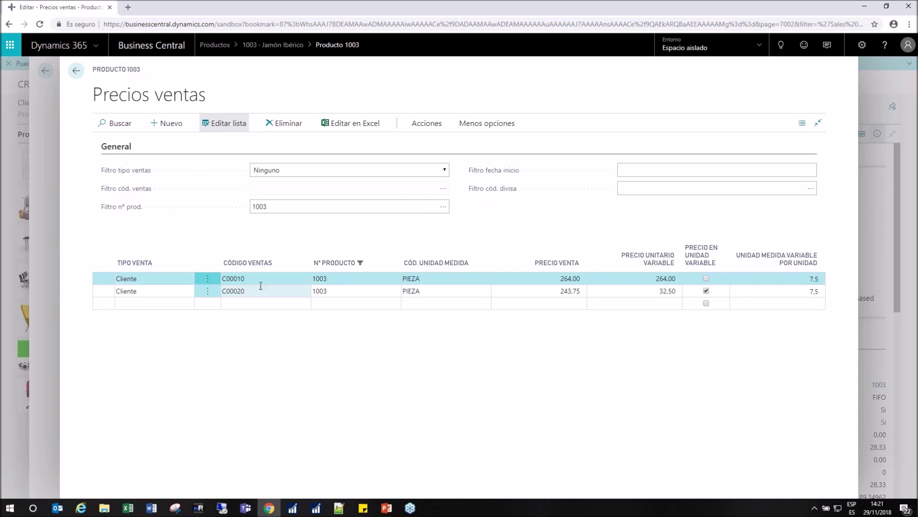
{"action": "left_click", "coordinate": [245, 278]}
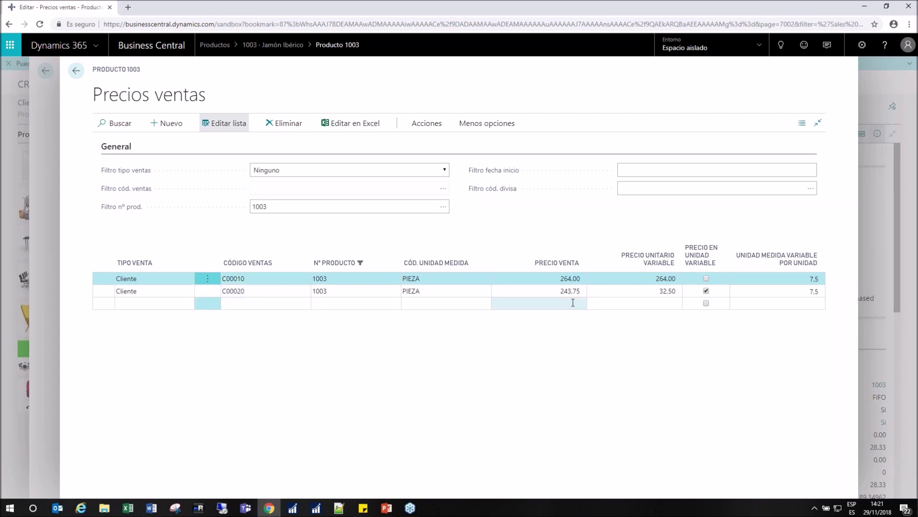
{"action": "left_click", "coordinate": [650, 290]}
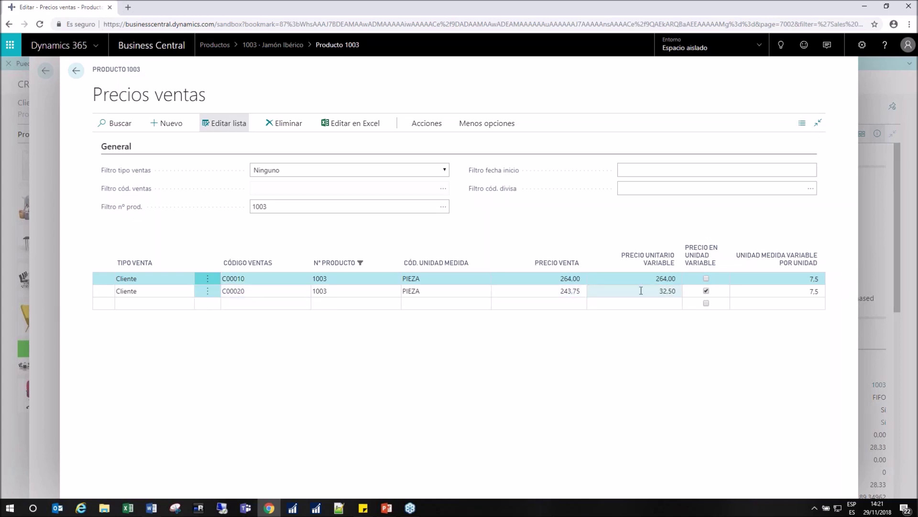
{"action": "left_click", "coordinate": [719, 291]}
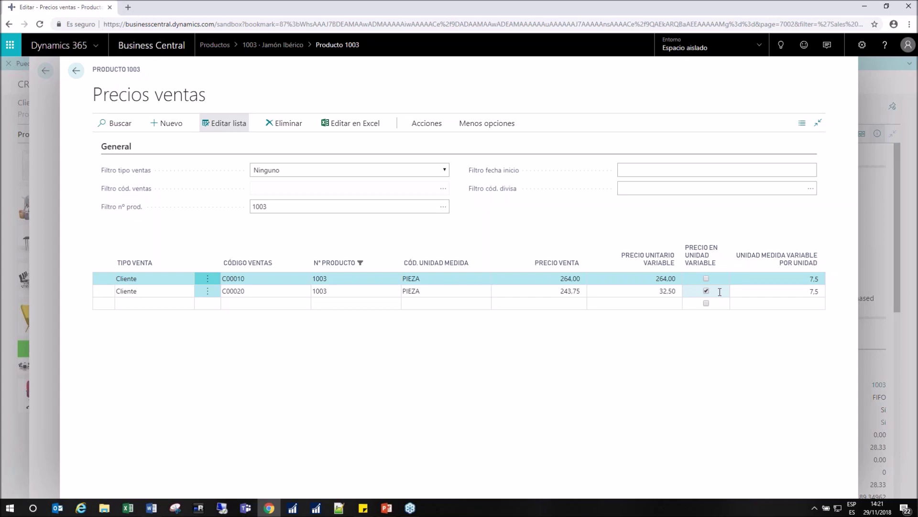
{"action": "left_click", "coordinate": [726, 283]}
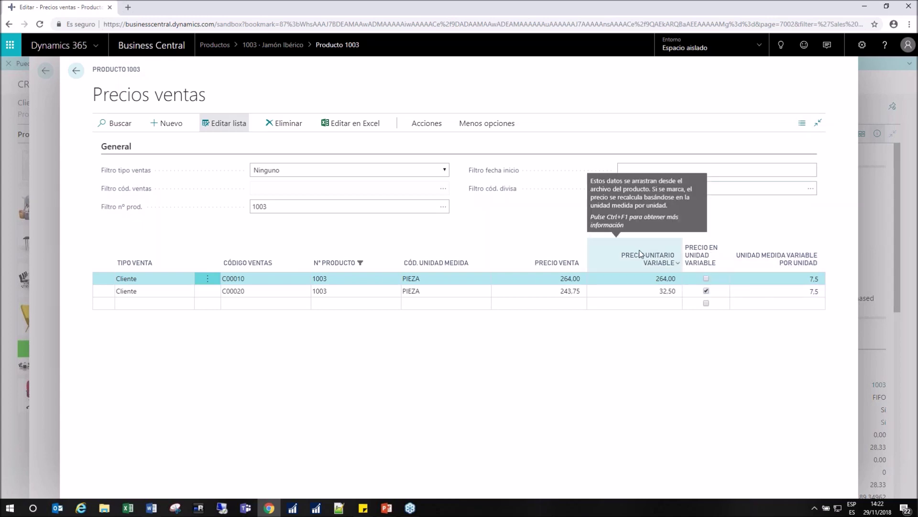
{"action": "left_click", "coordinate": [76, 72]}
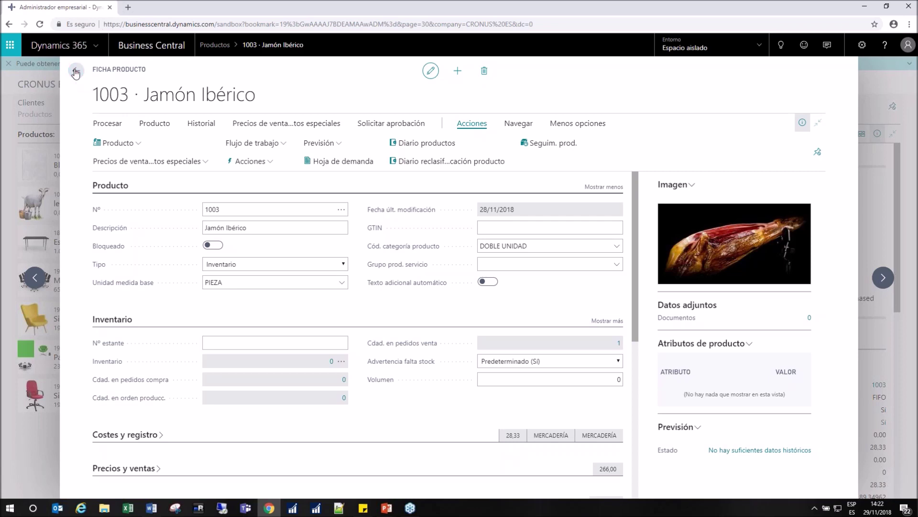
{"action": "key", "text": "Escape"}
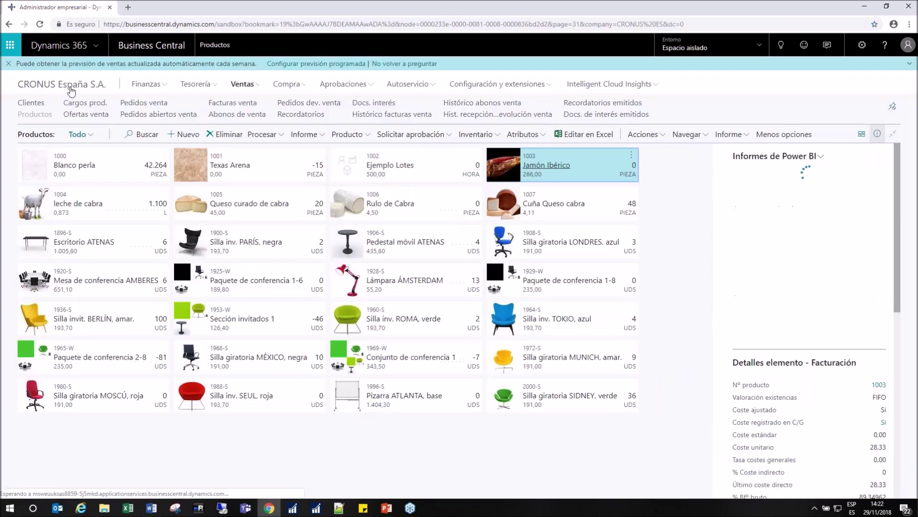
Go to the purchasing vendors list and open the card of ASTELIUM, S.L
{"action": "left_click", "coordinate": [286, 83]}
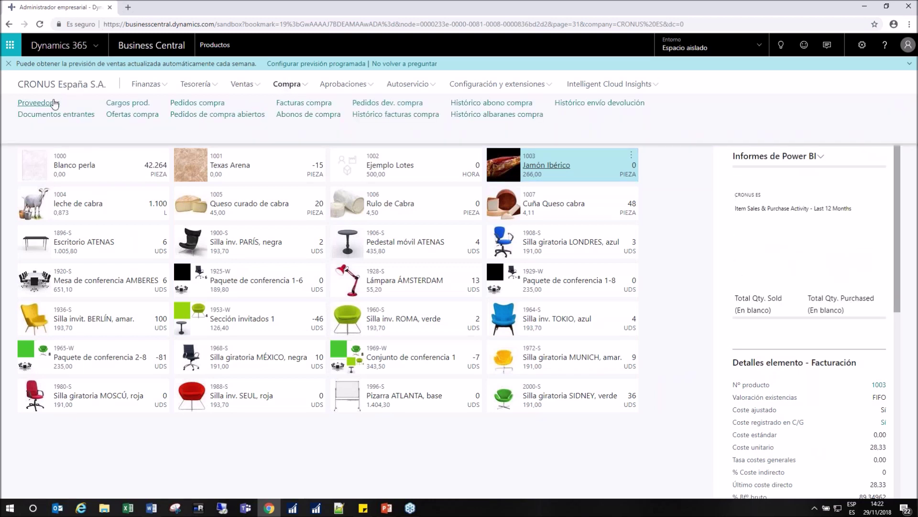
{"action": "left_click", "coordinate": [53, 107]}
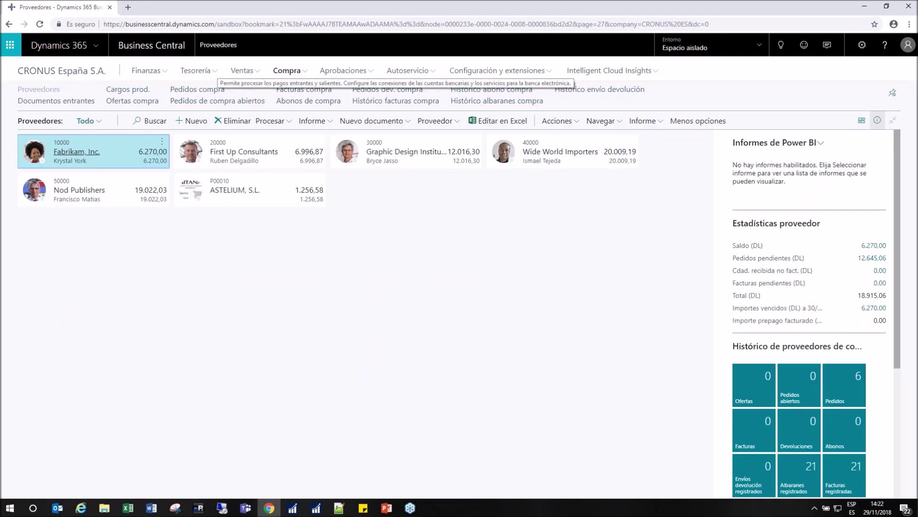
{"action": "left_click", "coordinate": [258, 184]}
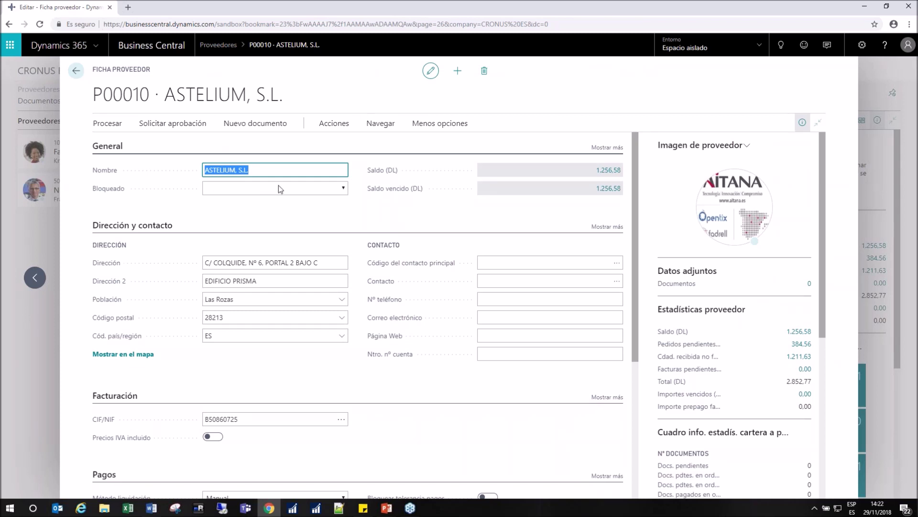
Review the statistics on the ASTELIUM vendor card and open its purchase order from the vendor history
{"action": "scroll", "coordinate": [767, 211], "scroll_direction": "down", "scroll_amount": 4}
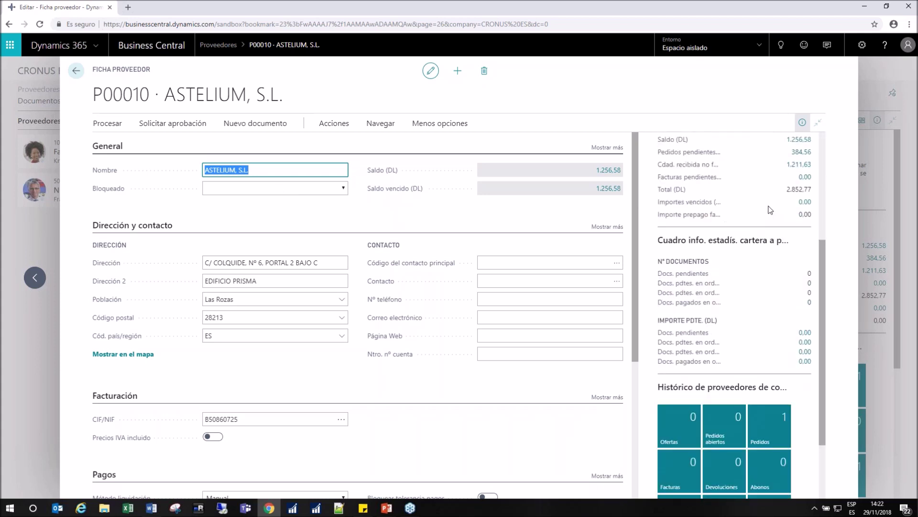
{"action": "scroll", "coordinate": [767, 209], "scroll_direction": "up", "scroll_amount": 1}
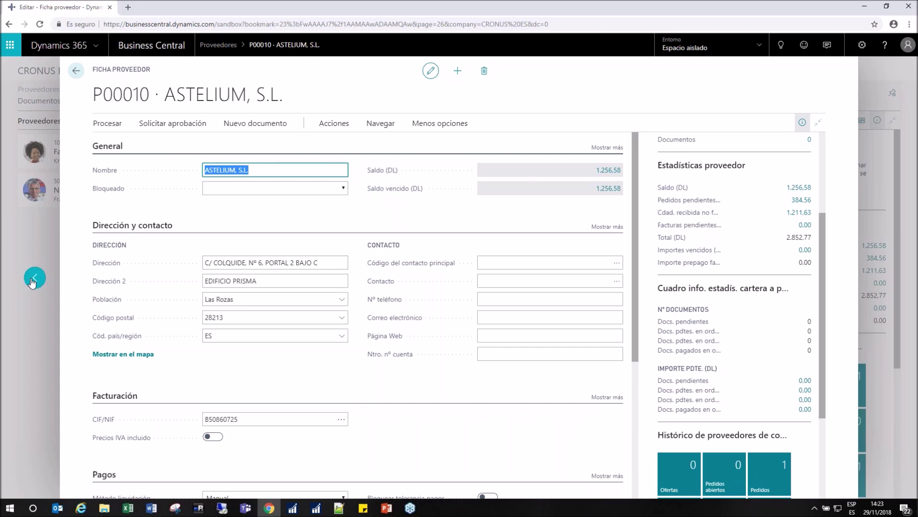
{"action": "scroll", "coordinate": [800, 319], "scroll_direction": "down", "scroll_amount": 3}
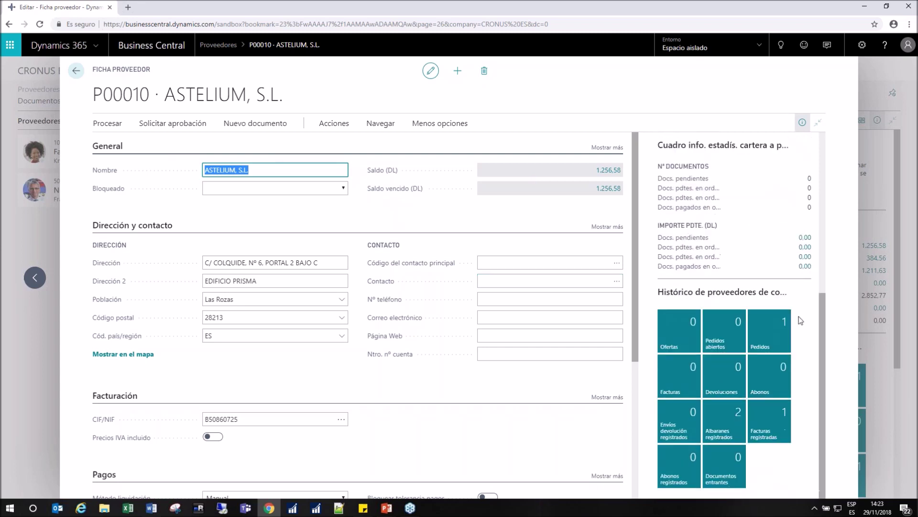
{"action": "left_click", "coordinate": [785, 324]}
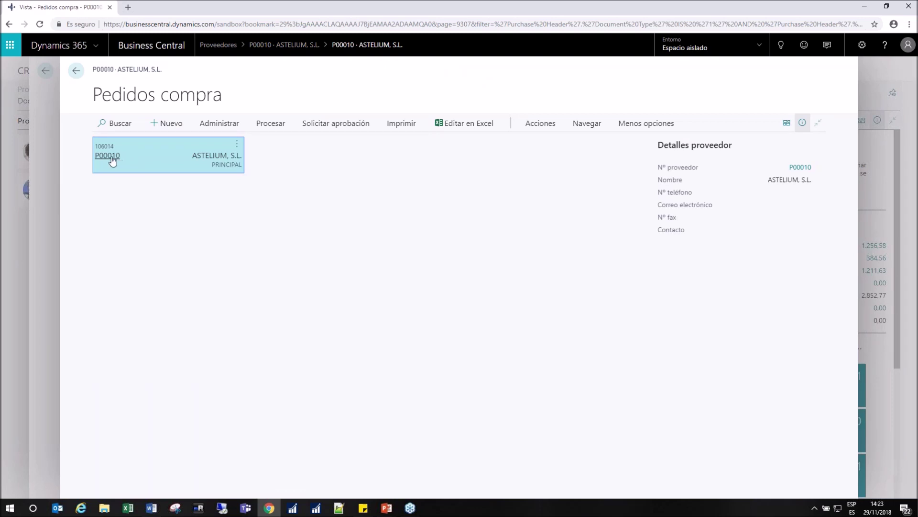
{"action": "left_click", "coordinate": [112, 158]}
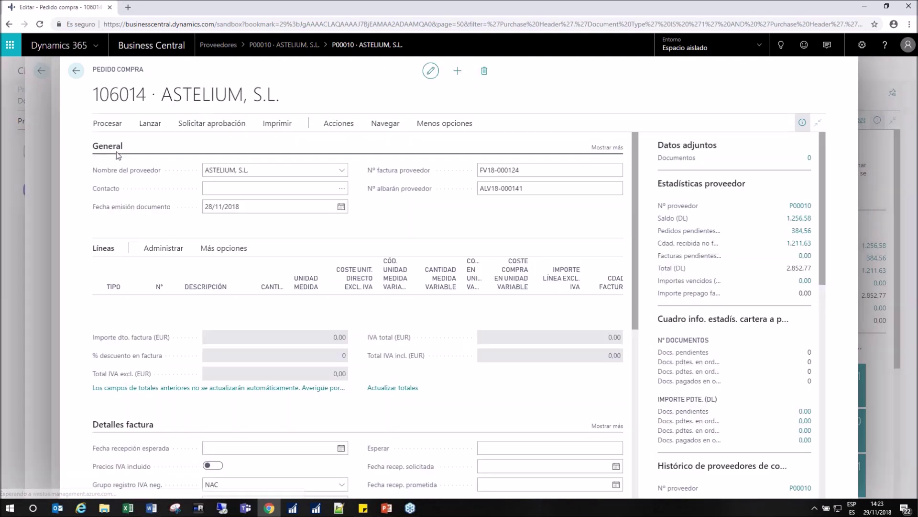
Examine the purchase order lines, comparing variable measure quantities, the cost in variable unit setting and line amounts
{"action": "scroll", "coordinate": [537, 259], "scroll_direction": "down", "scroll_amount": 3}
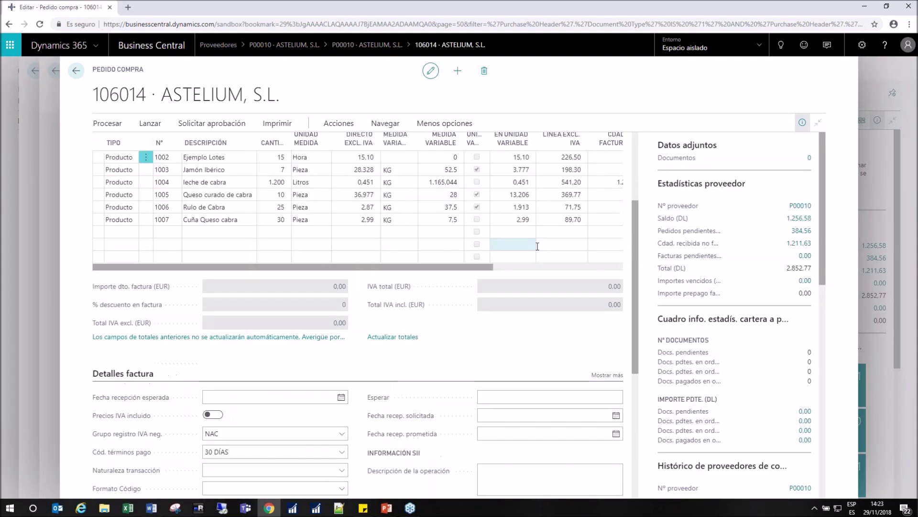
{"action": "scroll", "coordinate": [373, 211], "scroll_direction": "up", "scroll_amount": 1}
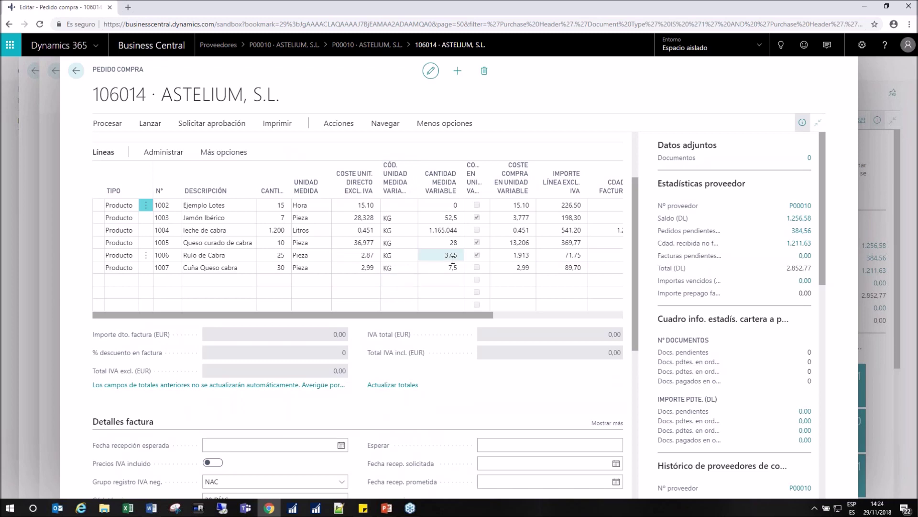
{"action": "scroll", "coordinate": [449, 248], "scroll_direction": "up", "scroll_amount": 1}
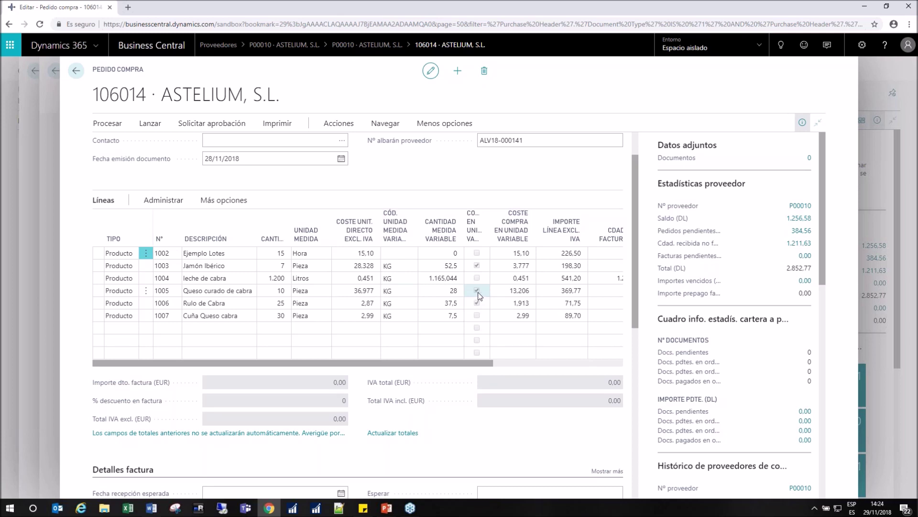
{"action": "left_click", "coordinate": [477, 265]}
{"action": "mouse_move", "coordinate": [478, 231]}
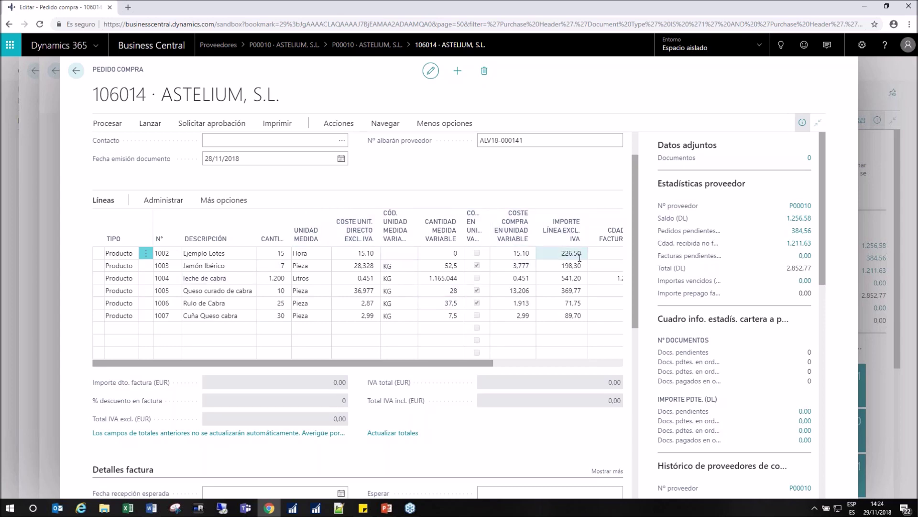
{"action": "scroll", "coordinate": [287, 296], "scroll_direction": "up", "scroll_amount": 1}
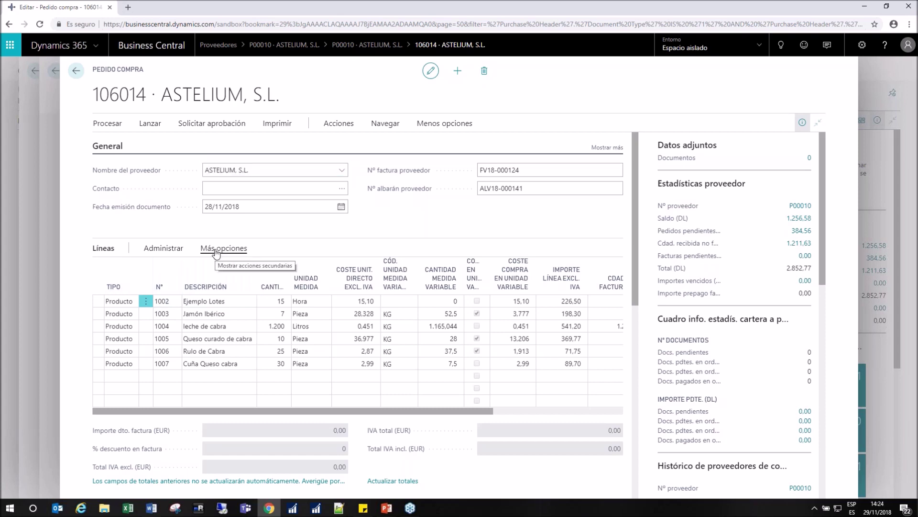
Try to open the item tracking lines for the Ejemplo Lotes purchase line and dismiss the message
{"action": "left_click", "coordinate": [217, 249]}
{"action": "left_click", "coordinate": [219, 250]}
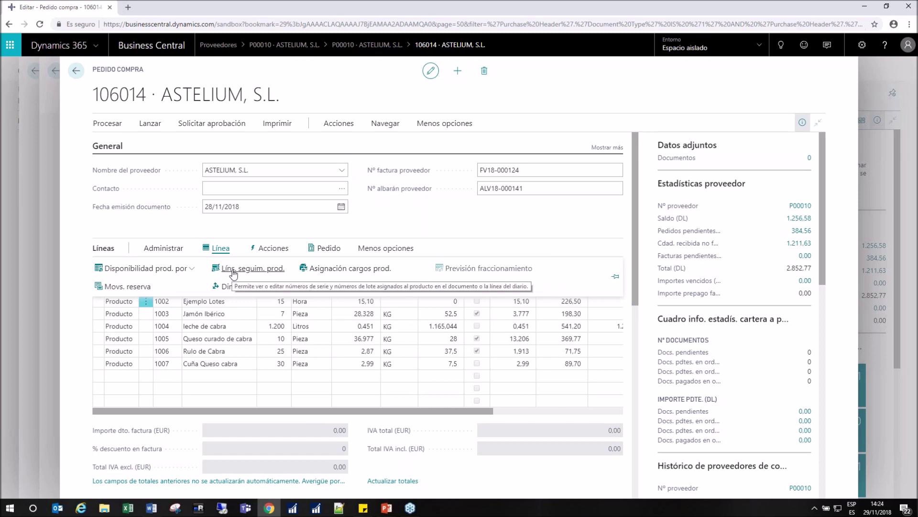
{"action": "left_click", "coordinate": [234, 271]}
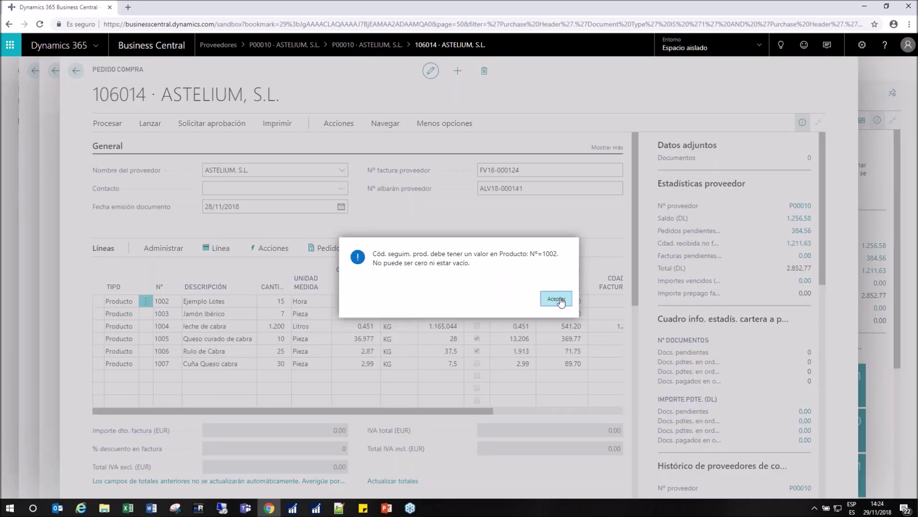
{"action": "left_click", "coordinate": [556, 299]}
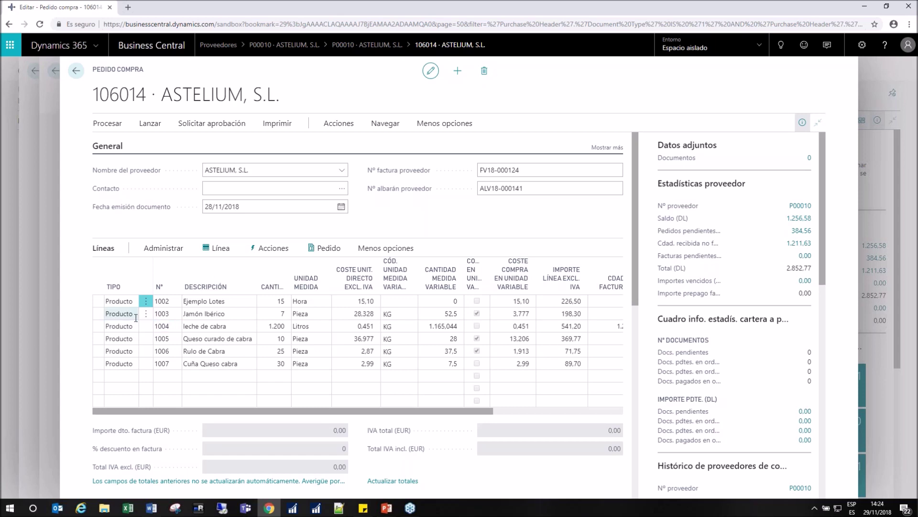
Open the item tracking lines of the Jamón Ibérico purchase line, review its lot and variable measure quantity, and close them
{"action": "left_click", "coordinate": [136, 318]}
{"action": "key", "text": "Tab"}
{"action": "key", "text": "Tab"}
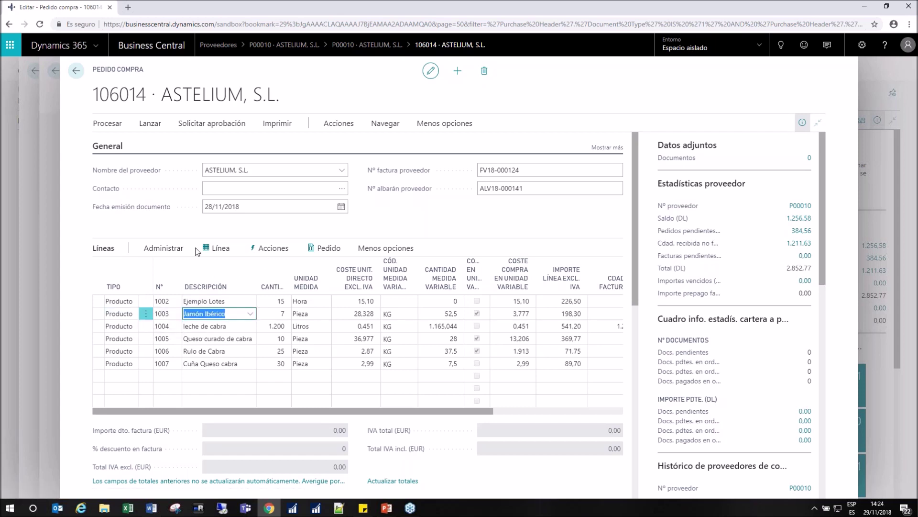
{"action": "left_click", "coordinate": [216, 250]}
{"action": "left_click", "coordinate": [252, 271]}
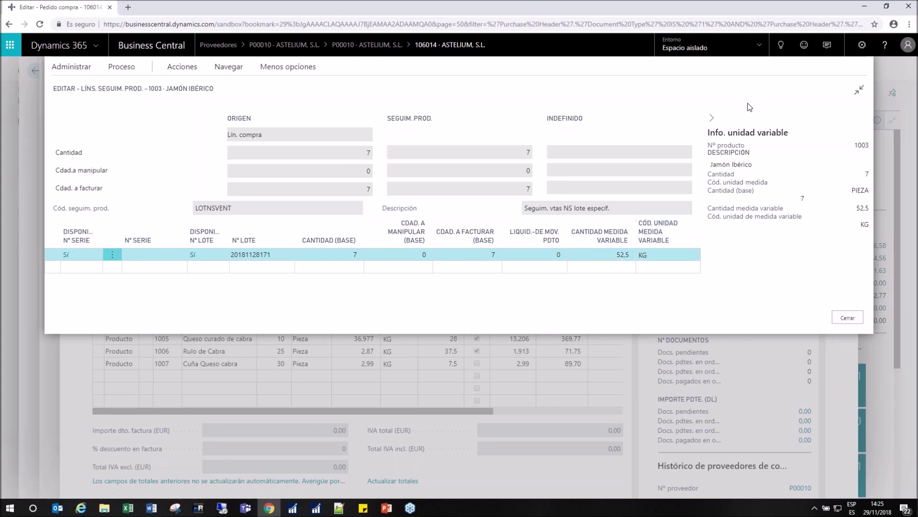
{"action": "left_click", "coordinate": [711, 120]}
{"action": "left_click", "coordinate": [867, 120]}
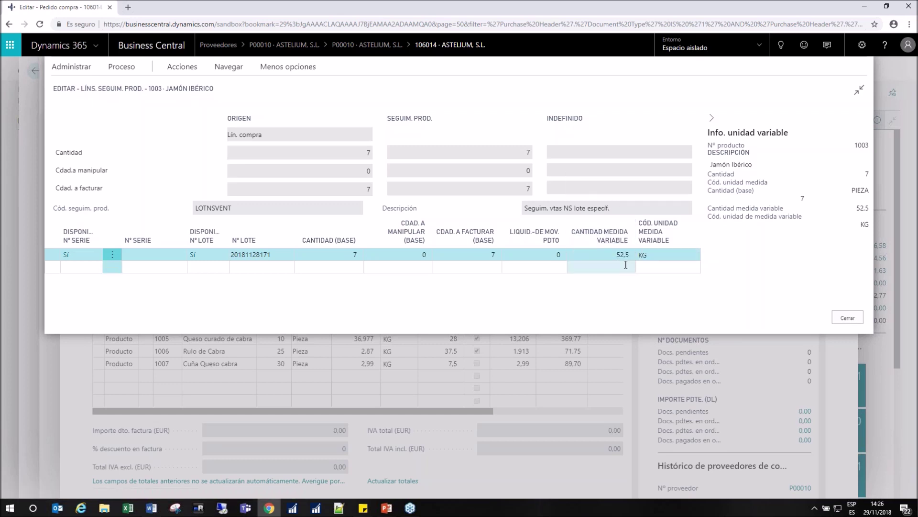
{"action": "left_click", "coordinate": [847, 318]}
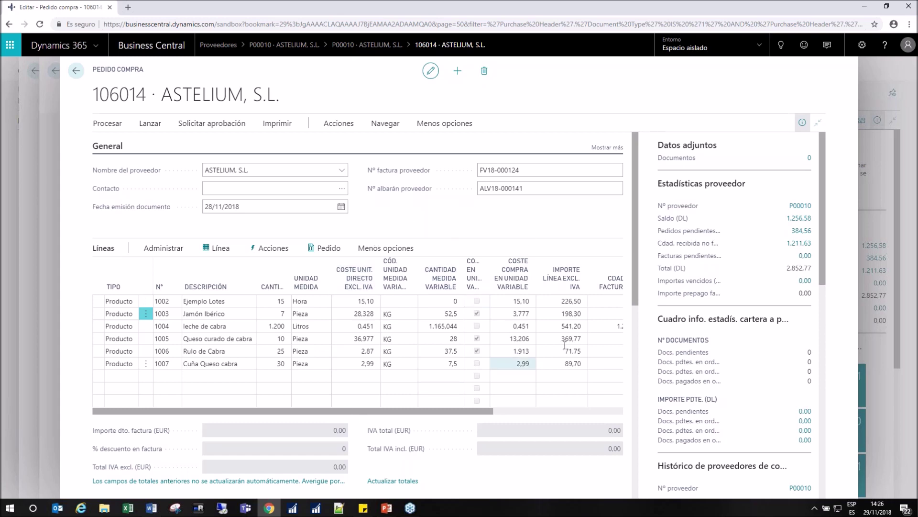
Review the rest of the ASTELIUM purchase order down to its invoice details and return to the vendor card
{"action": "scroll", "coordinate": [739, 274], "scroll_direction": "down", "scroll_amount": 3}
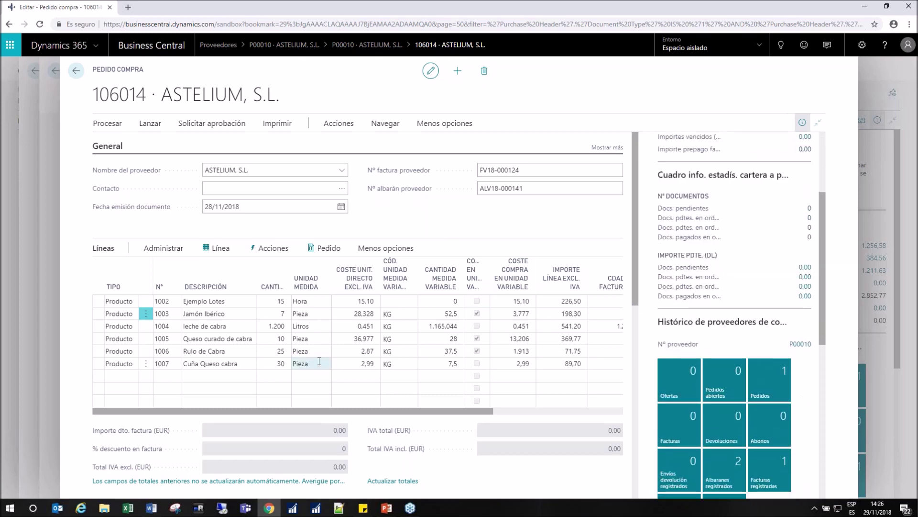
{"action": "left_click", "coordinate": [318, 362]}
{"action": "scroll", "coordinate": [41, 153], "scroll_direction": "down", "scroll_amount": 3}
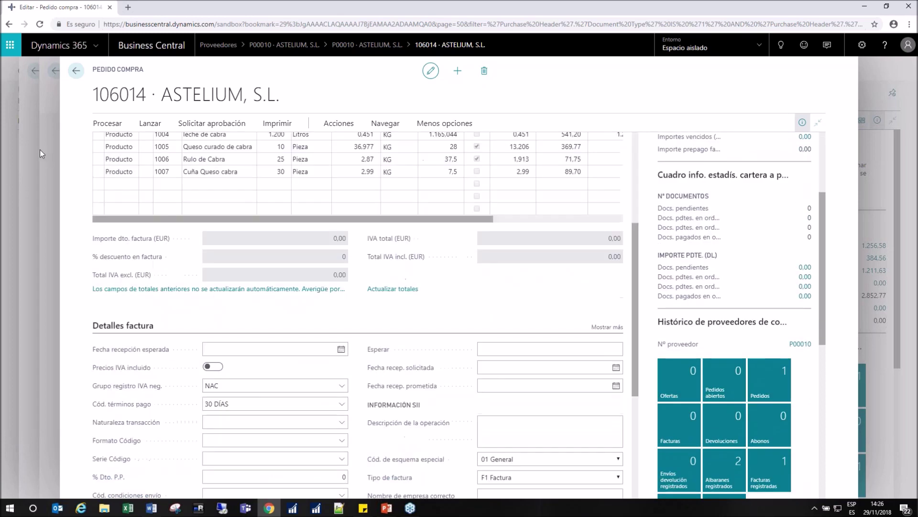
{"action": "left_click", "coordinate": [74, 71]}
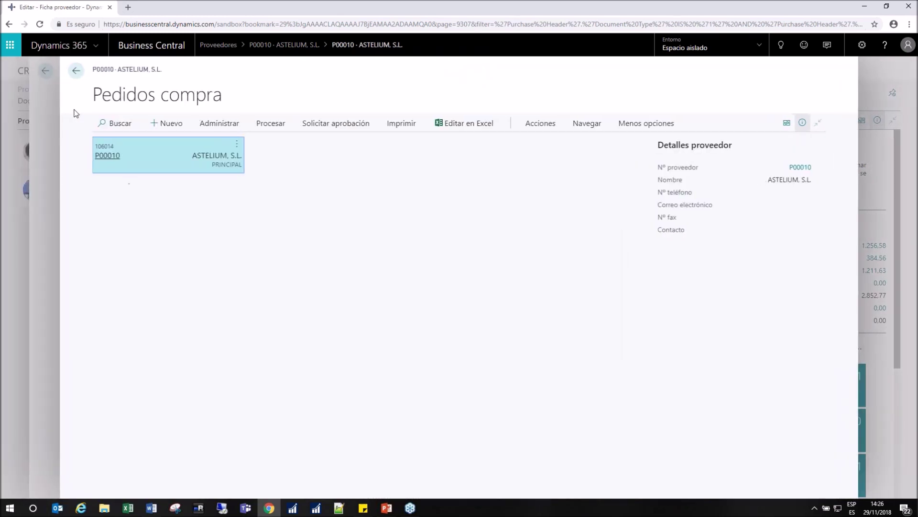
{"action": "left_click", "coordinate": [74, 71]}
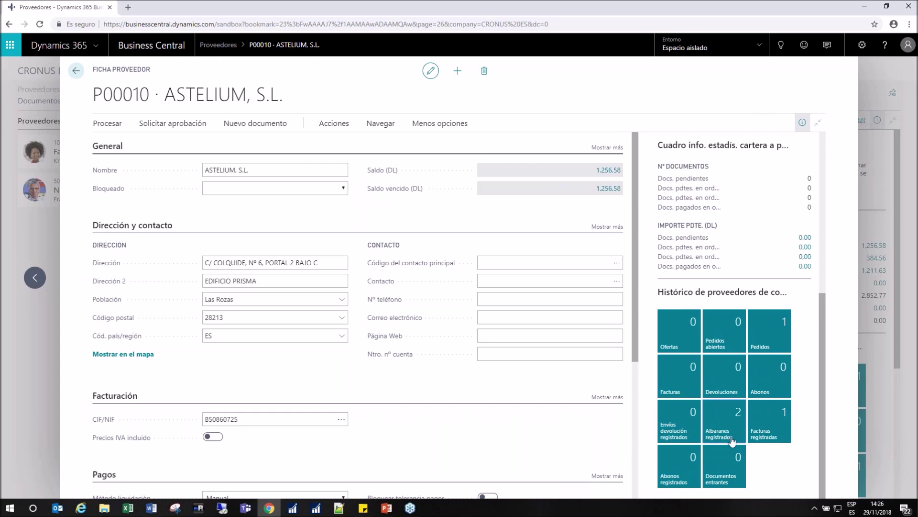
Open the first posted purchase receipt from the vendor history, review its variable measure quantities and receipt-related options, and close it
{"action": "left_click", "coordinate": [724, 421]}
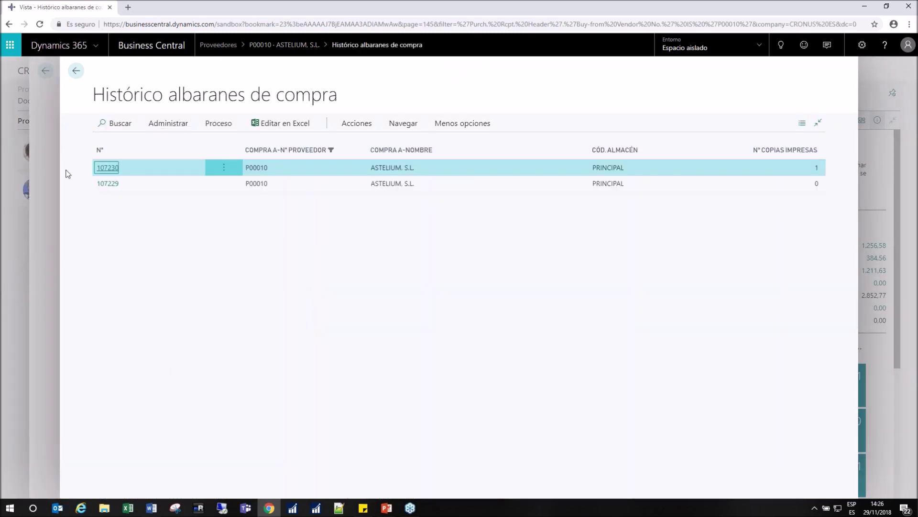
{"action": "left_click", "coordinate": [106, 172]}
{"action": "scroll", "coordinate": [625, 279], "scroll_direction": "down", "scroll_amount": 4}
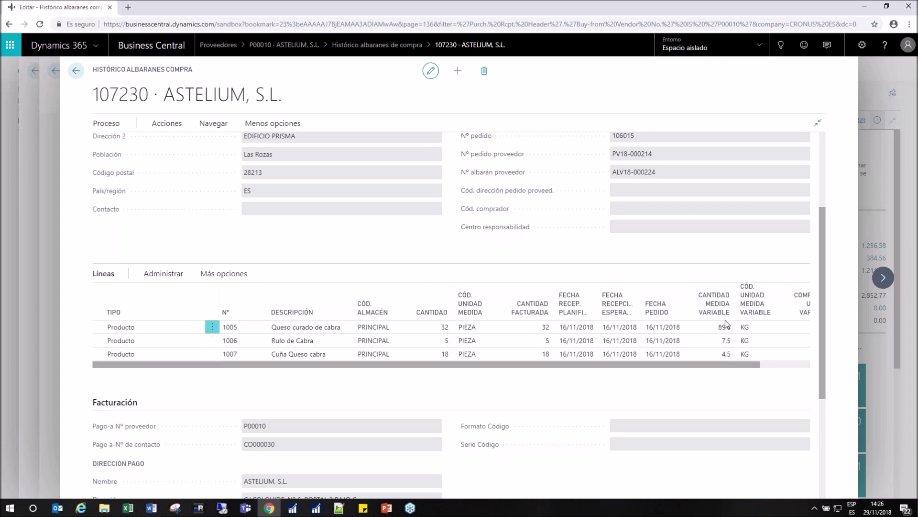
{"action": "scroll", "coordinate": [725, 320], "scroll_direction": "down", "scroll_amount": 1}
{"action": "scroll", "coordinate": [726, 320], "scroll_direction": "up", "scroll_amount": 5}
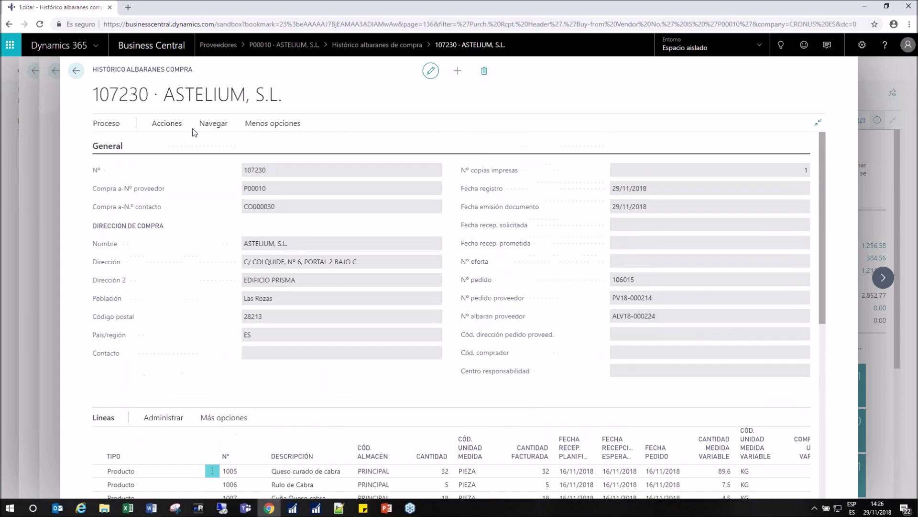
{"action": "left_click", "coordinate": [214, 123]}
{"action": "left_click", "coordinate": [119, 144]}
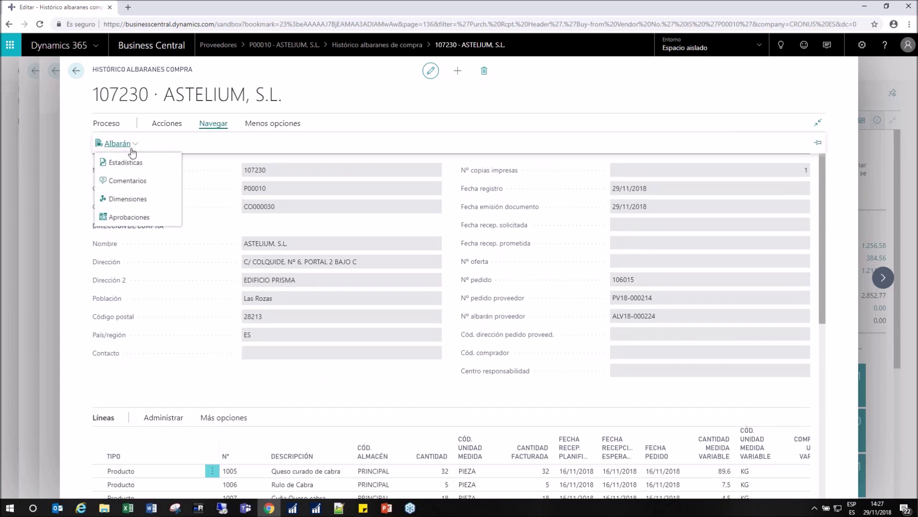
{"action": "left_click", "coordinate": [76, 71]}
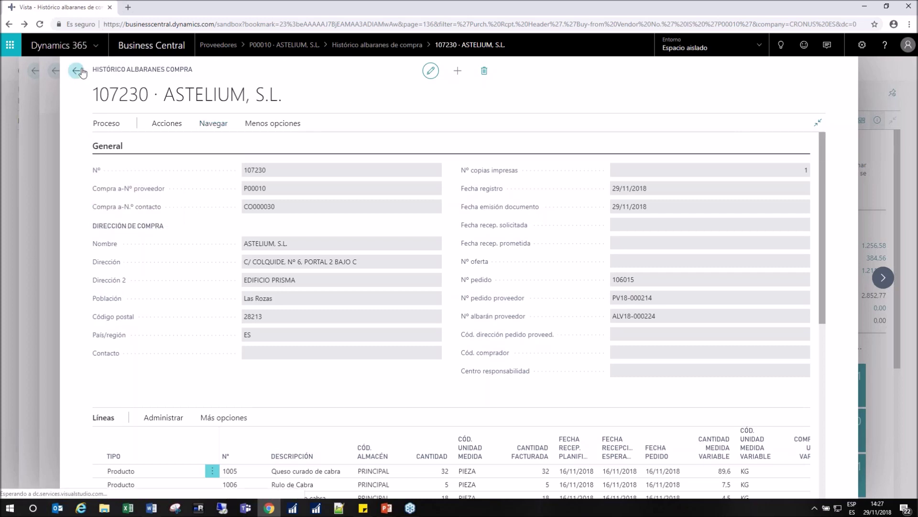
Open the second posted purchase receipt, compare the two opposing Queso curado de cabra lines, and return to the vendor card
{"action": "left_click", "coordinate": [107, 183]}
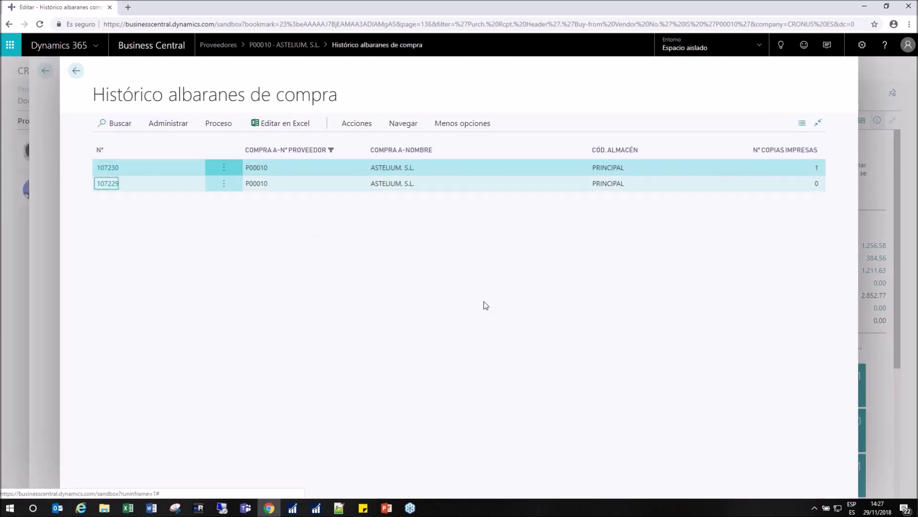
{"action": "scroll", "coordinate": [485, 315], "scroll_direction": "down", "scroll_amount": 5}
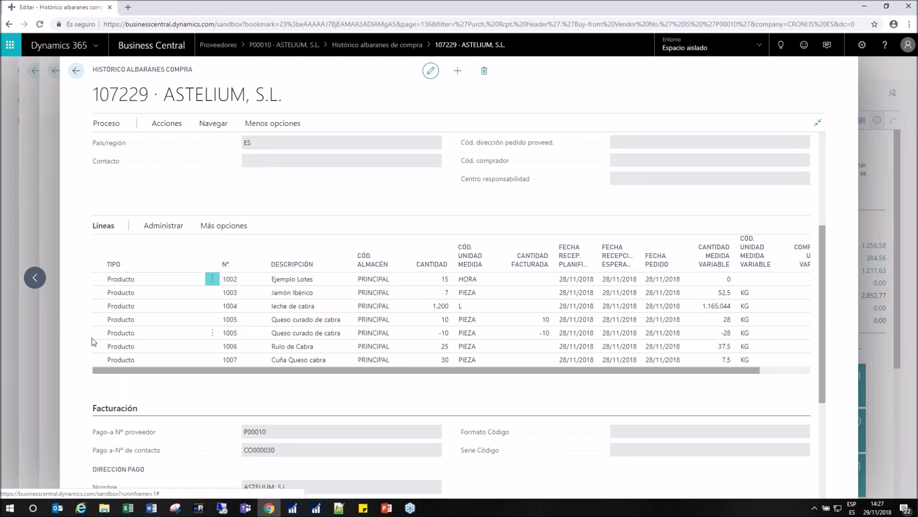
{"action": "left_click_drag", "start_coordinate": [100, 320], "coordinate": [175, 350]}
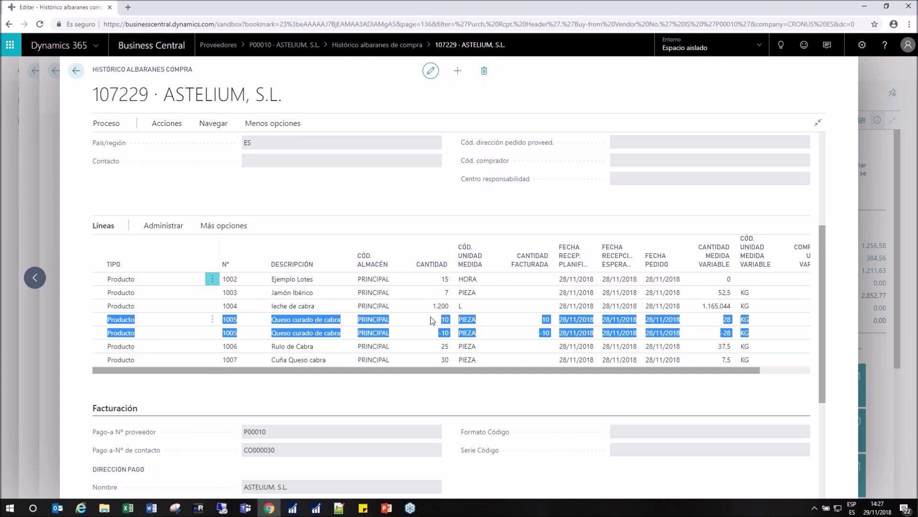
{"action": "left_click", "coordinate": [421, 333]}
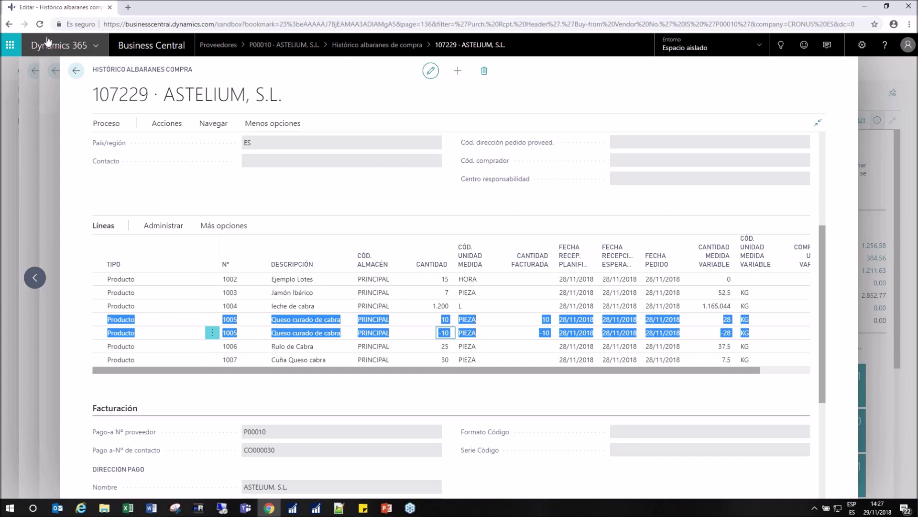
{"action": "left_click", "coordinate": [76, 71]}
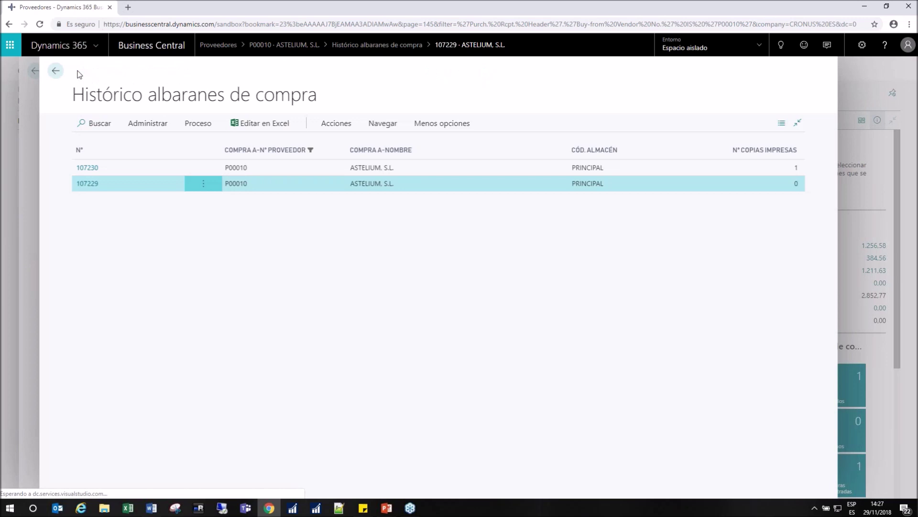
{"action": "left_click", "coordinate": [76, 71]}
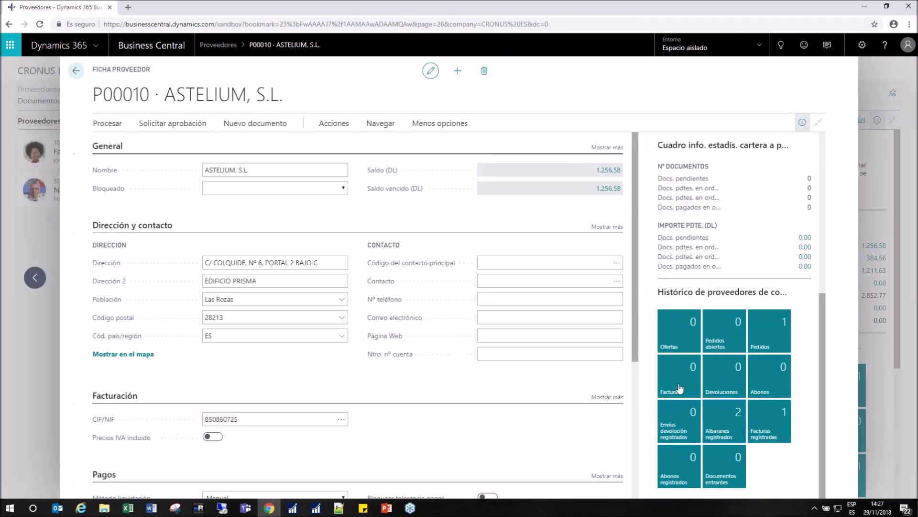
Open the vendor's posted purchase invoice, examine its variable measure quantities and costs, and return to the vendor list
{"action": "left_click", "coordinate": [764, 433]}
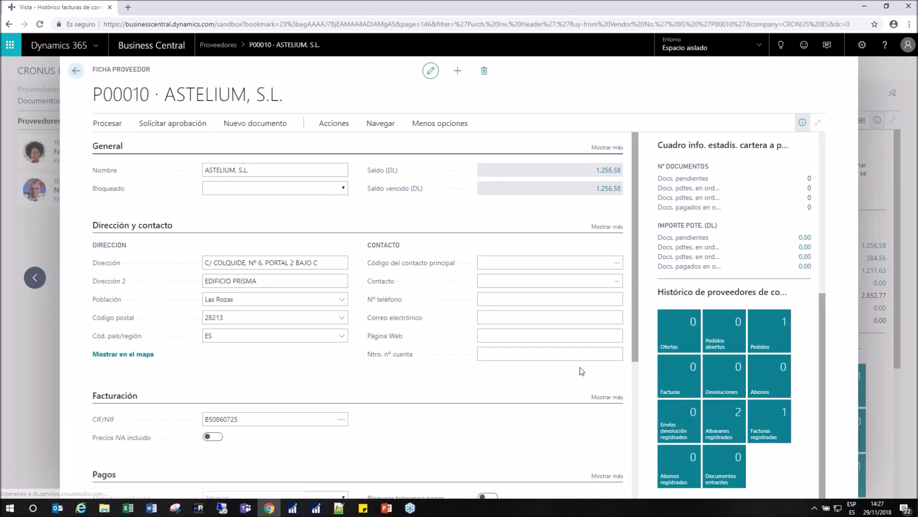
{"action": "left_click", "coordinate": [110, 175]}
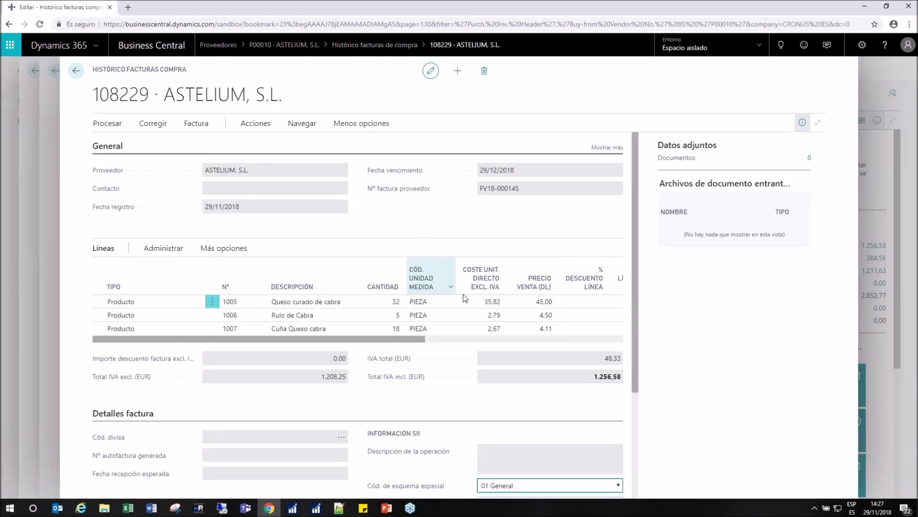
{"action": "left_click_drag", "start_coordinate": [415, 339], "coordinate": [622, 353]}
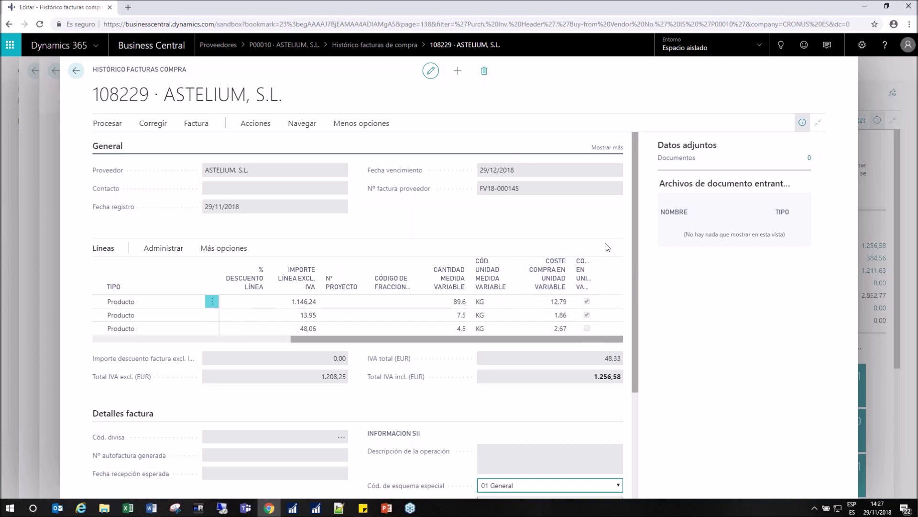
{"action": "left_click", "coordinate": [77, 71]}
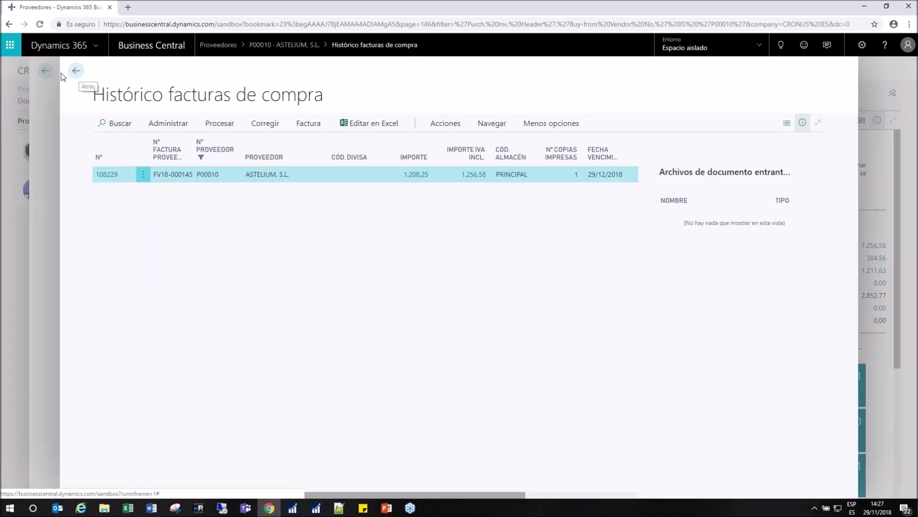
{"action": "left_click", "coordinate": [56, 72]}
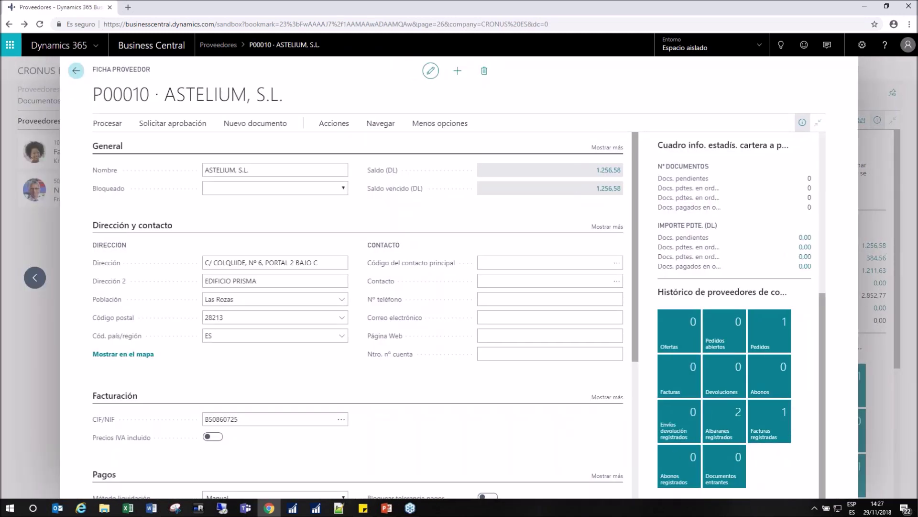
{"action": "left_click", "coordinate": [75, 72]}
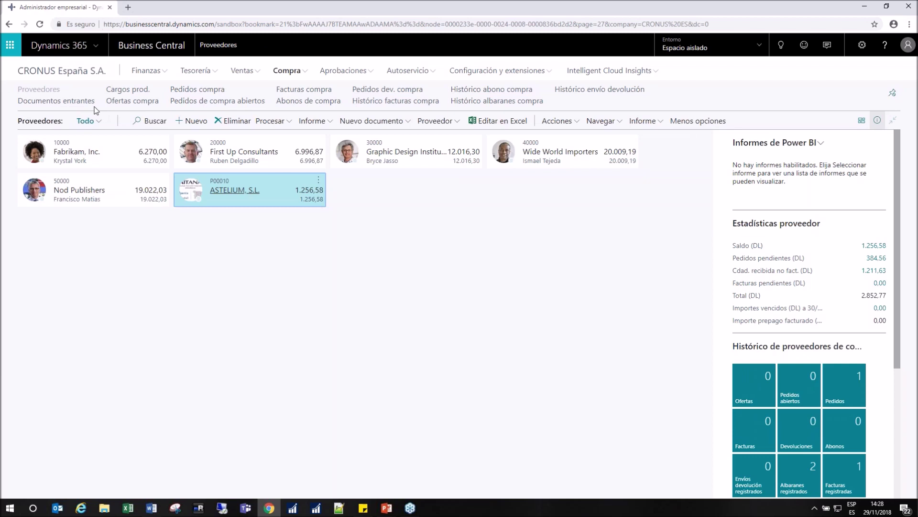
Open the AITANA MANAGEMENT customer card from the sales customer list
{"action": "left_click", "coordinate": [250, 72]}
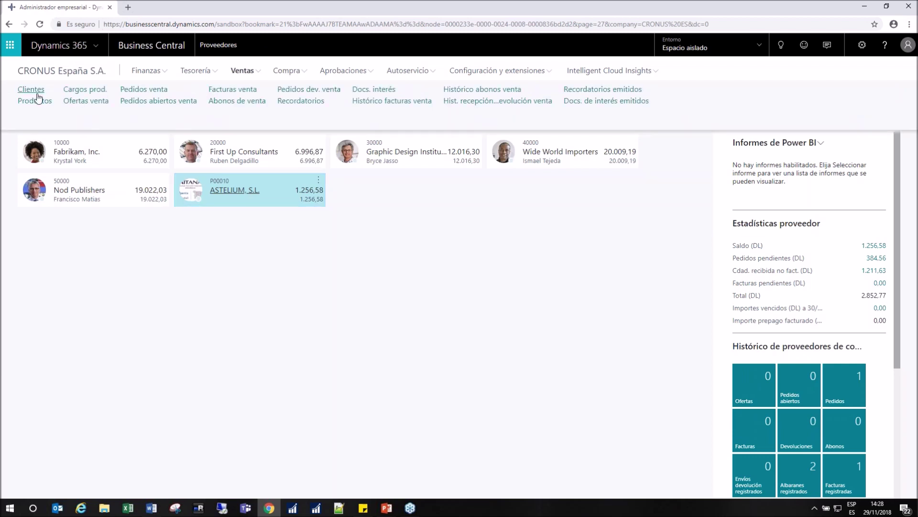
{"action": "left_click", "coordinate": [34, 91]}
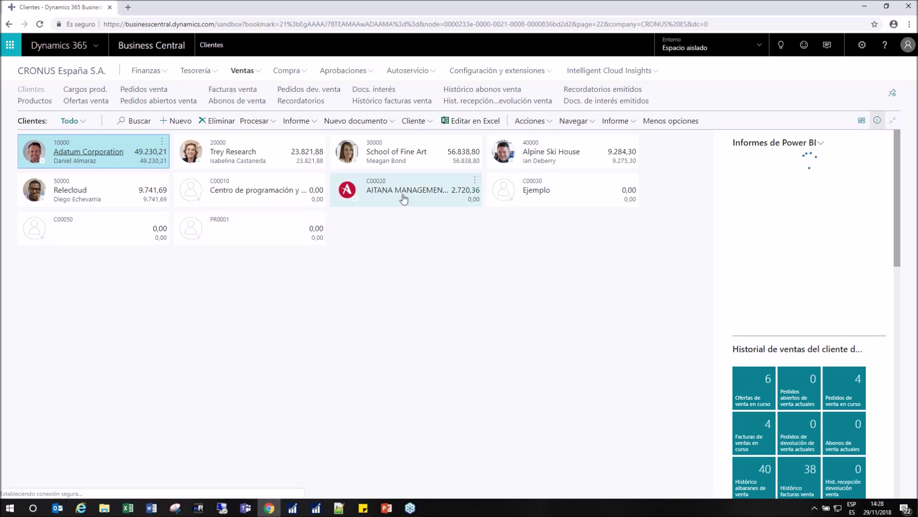
{"action": "left_click", "coordinate": [362, 191]}
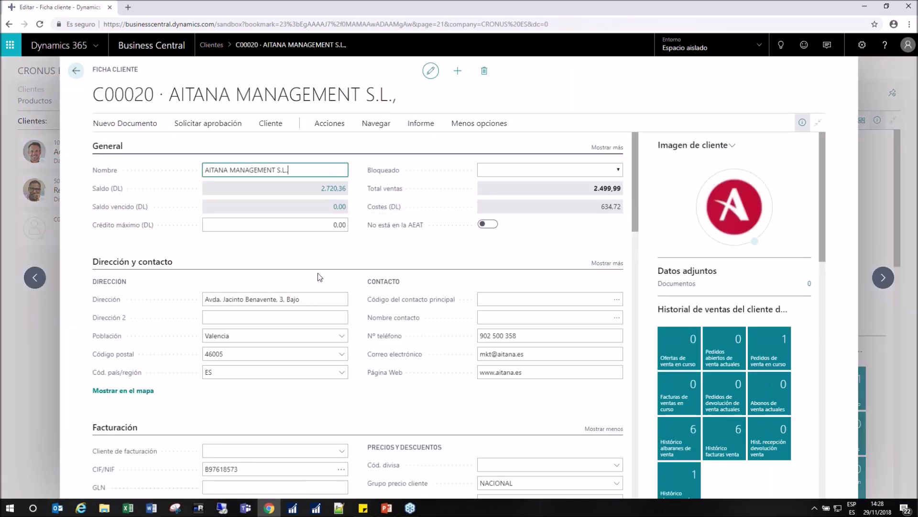
Compare the special prices and variable unit SIG setting of AITANA MANAGEMENT with those of Centro de programación y servicios
{"action": "scroll", "coordinate": [450, 282], "scroll_direction": "down", "scroll_amount": 1}
{"action": "scroll", "coordinate": [450, 282], "scroll_direction": "down", "scroll_amount": 15}
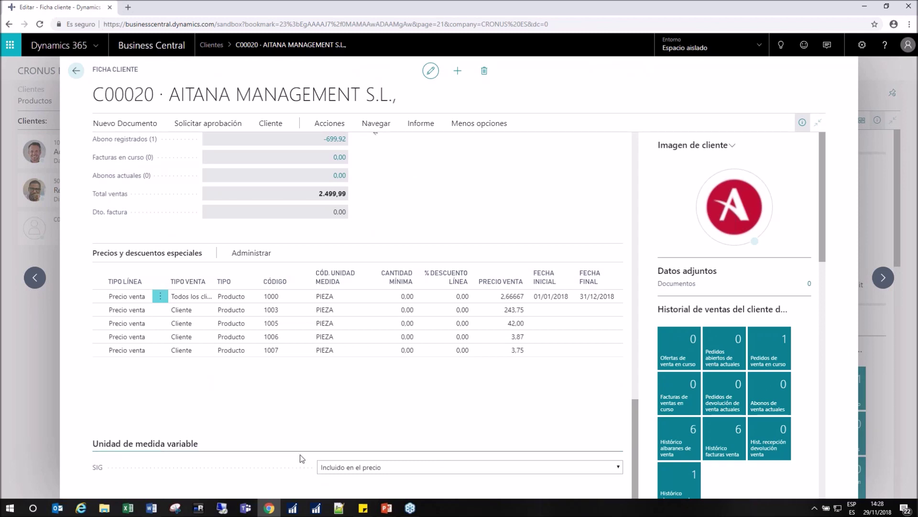
{"action": "left_click", "coordinate": [35, 278]}
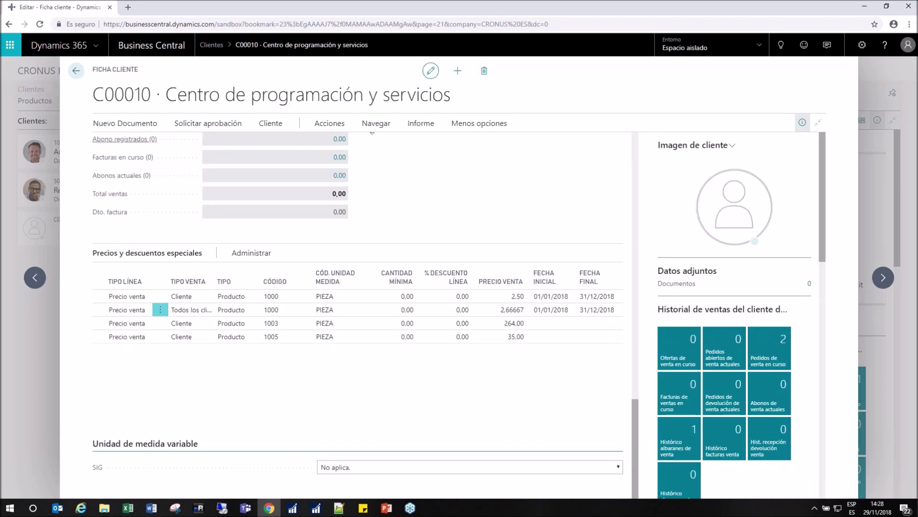
{"action": "left_click", "coordinate": [883, 278]}
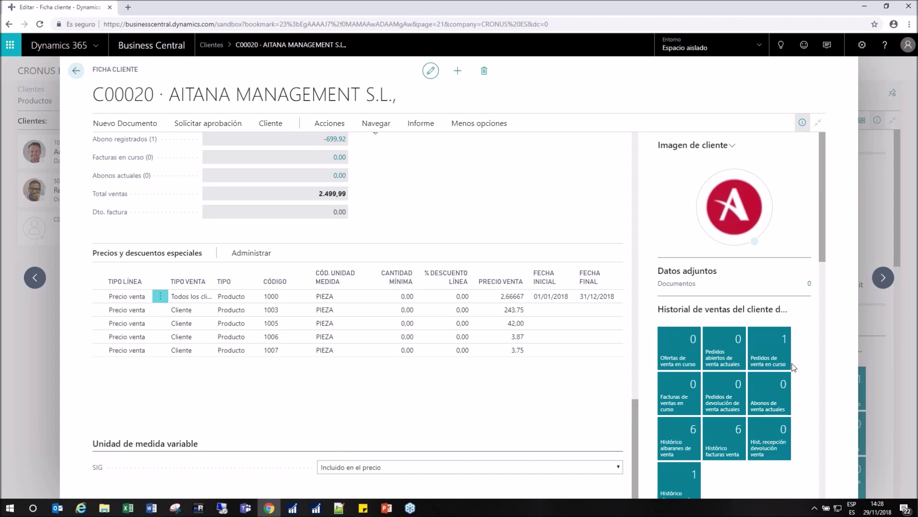
Open AITANA MANAGEMENT's ongoing sales order and review the lot and variable measure quantity in the Jamón Ibérico line's item tracking
{"action": "left_click", "coordinate": [765, 370]}
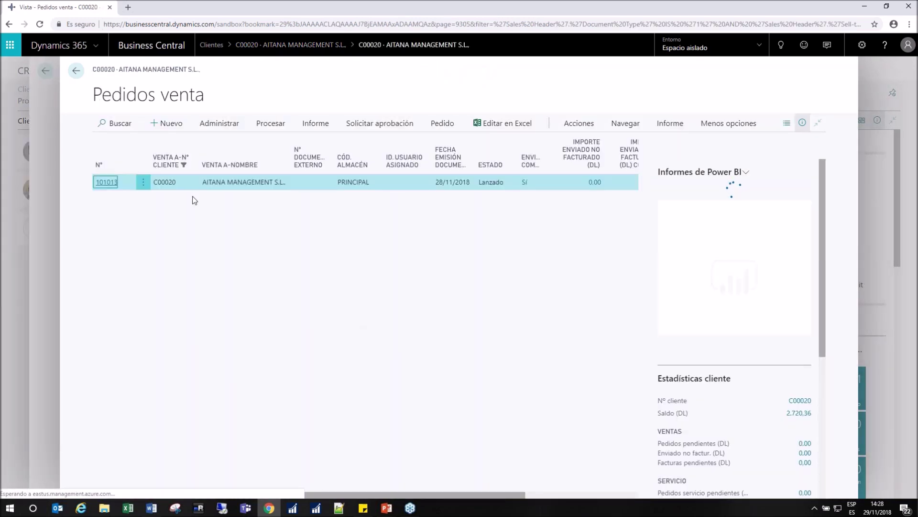
{"action": "left_click", "coordinate": [106, 183]}
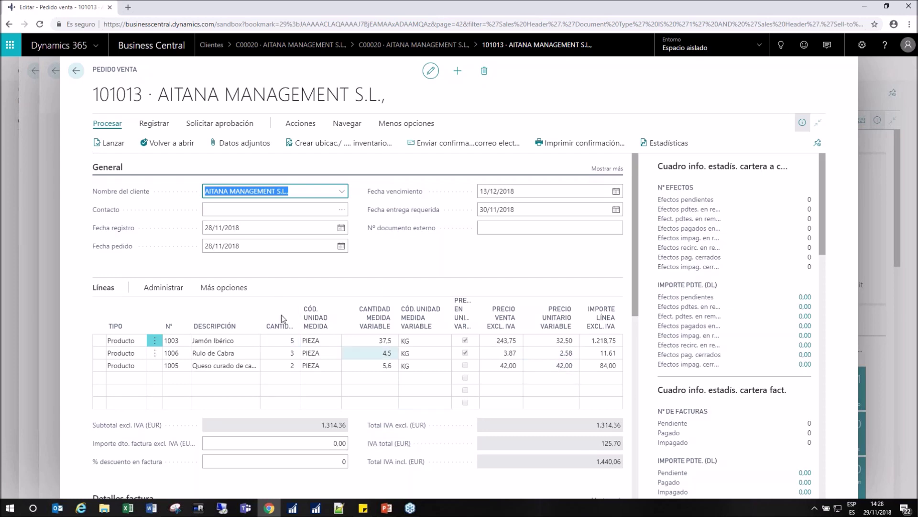
{"action": "left_click", "coordinate": [223, 288]}
{"action": "left_click", "coordinate": [220, 288]}
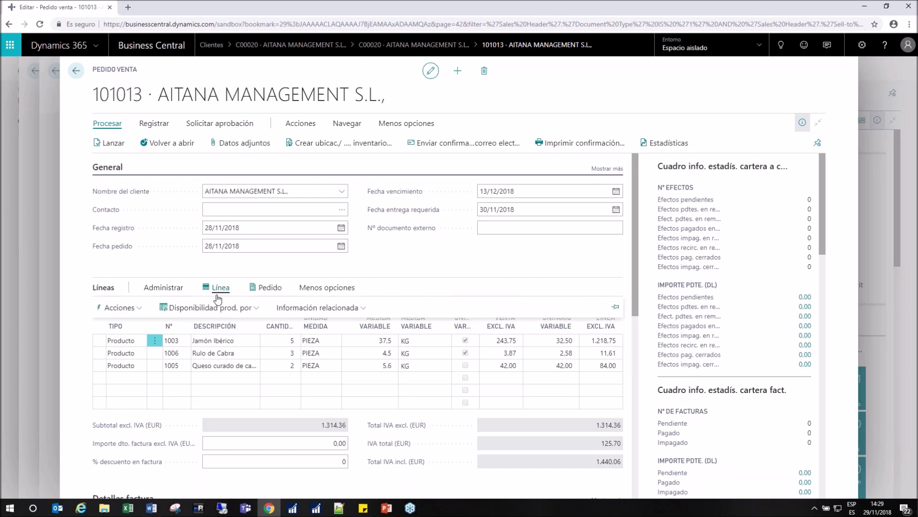
{"action": "left_click", "coordinate": [299, 308]}
{"action": "left_click", "coordinate": [341, 144]}
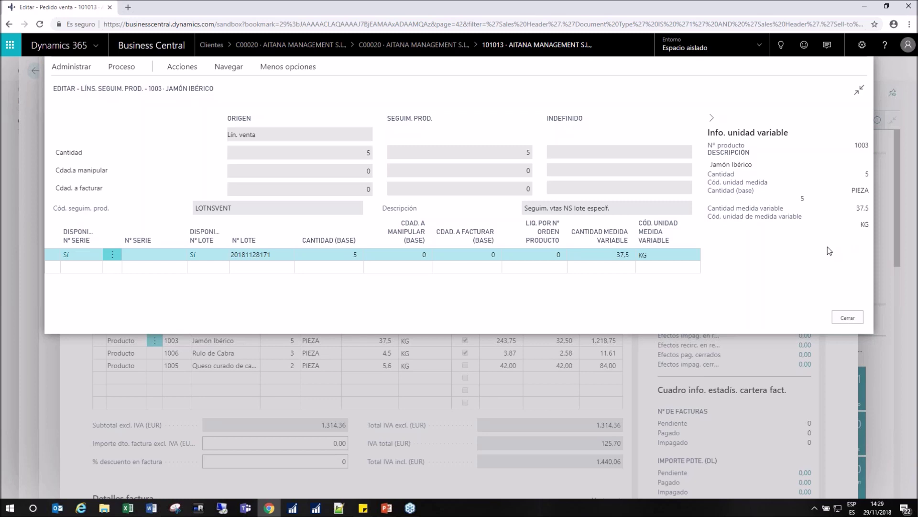
{"action": "left_click", "coordinate": [620, 254]}
{"action": "key", "text": "Escape"}
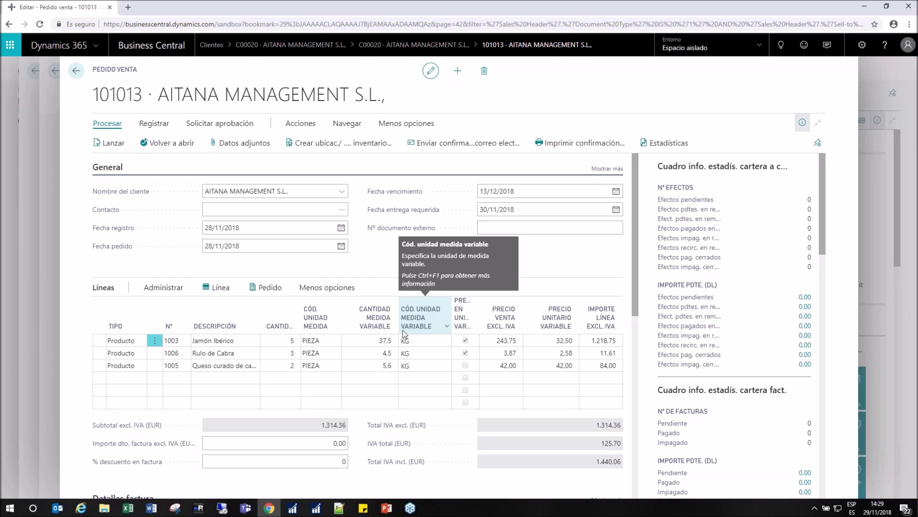
Open the last posted sales shipment in AITANA MANAGEMENT's shipment history, examine its variable measure quantities and unit prices, and return to the customer card
{"action": "left_click", "coordinate": [76, 70]}
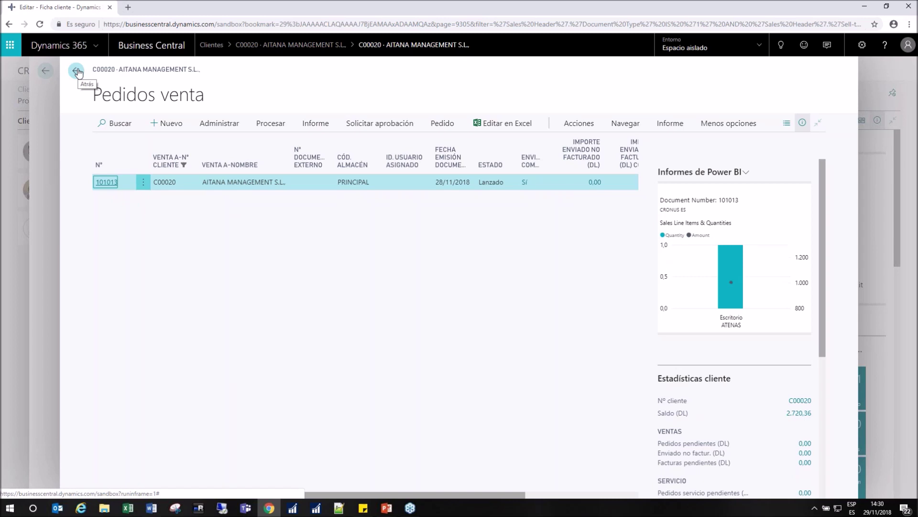
{"action": "left_click", "coordinate": [77, 70]}
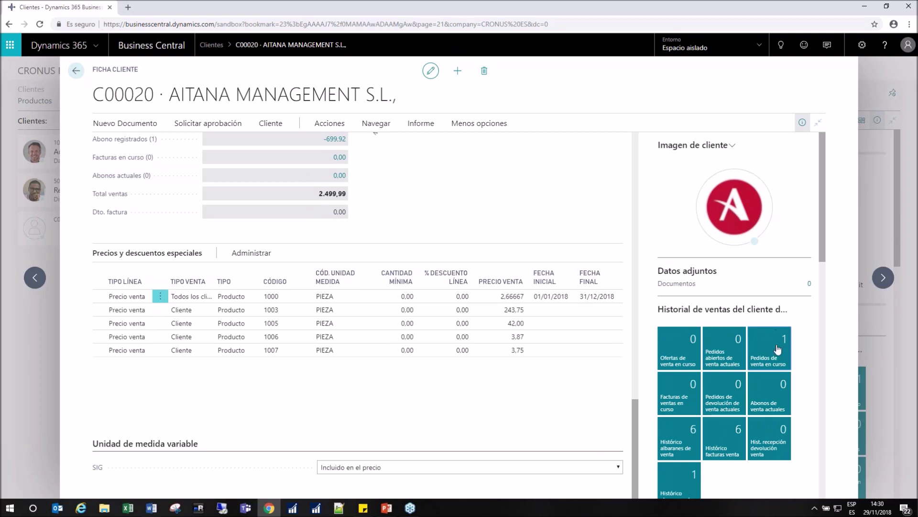
{"action": "scroll", "coordinate": [777, 349], "scroll_direction": "down", "scroll_amount": 2}
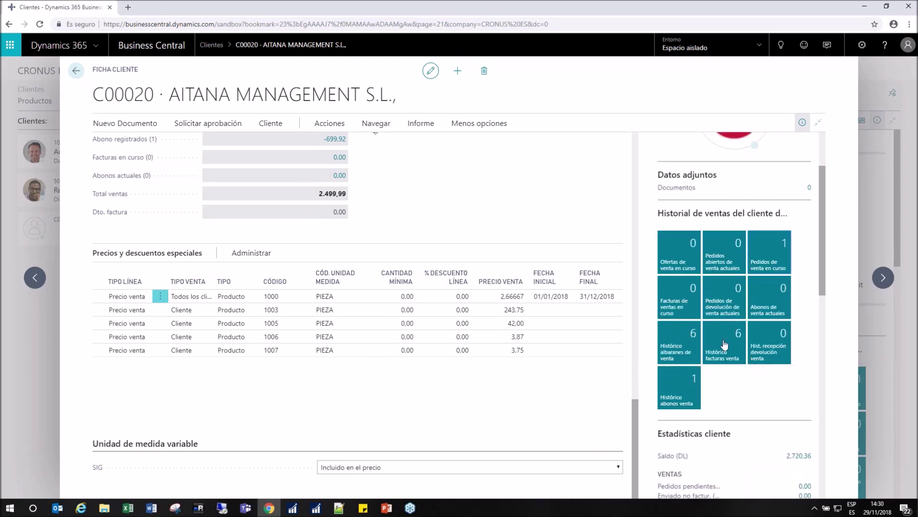
{"action": "left_click", "coordinate": [679, 347]}
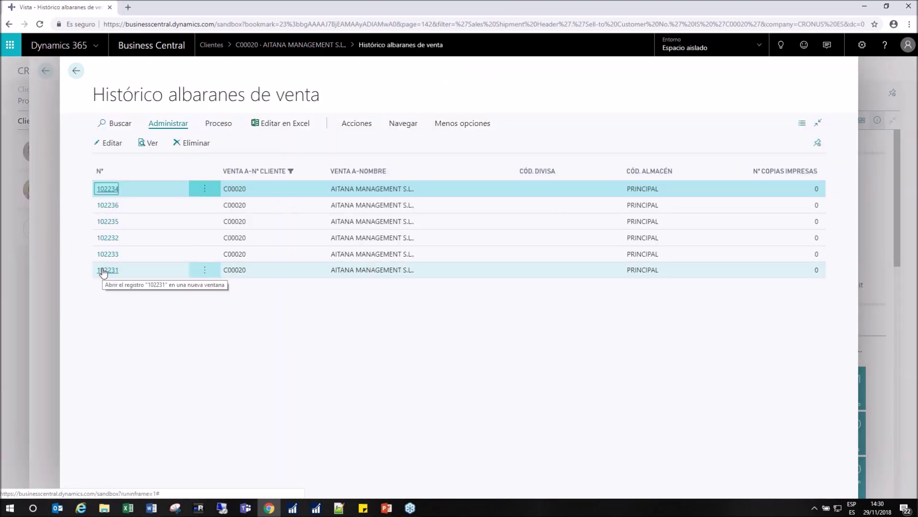
{"action": "left_click", "coordinate": [103, 270]}
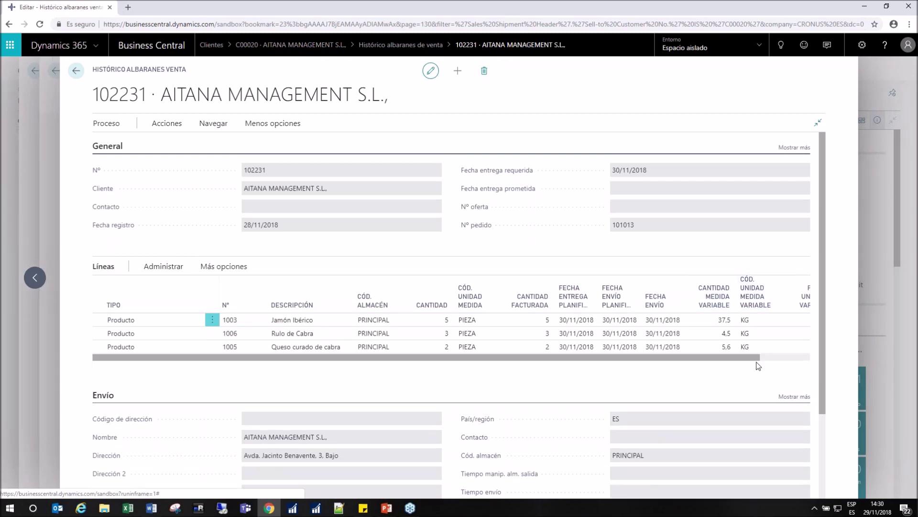
{"action": "left_click_drag", "start_coordinate": [765, 357], "coordinate": [814, 351]}
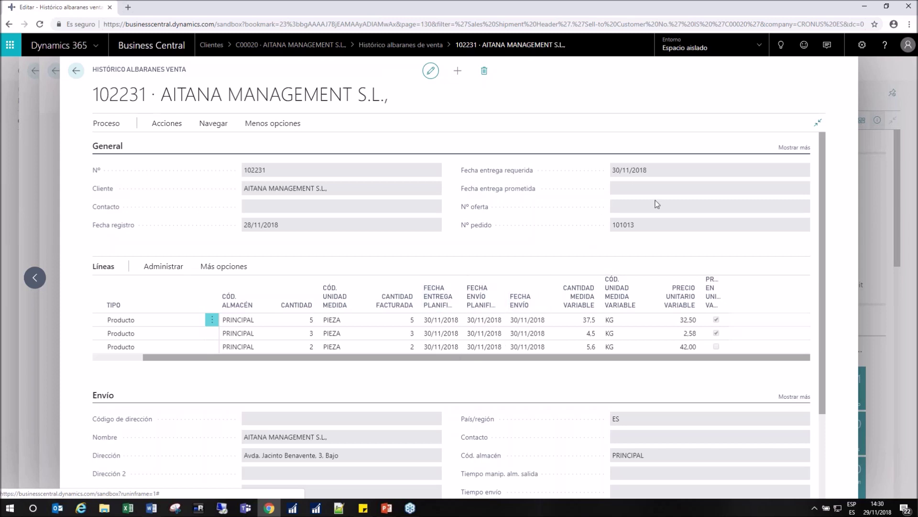
{"action": "left_click", "coordinate": [681, 169]}
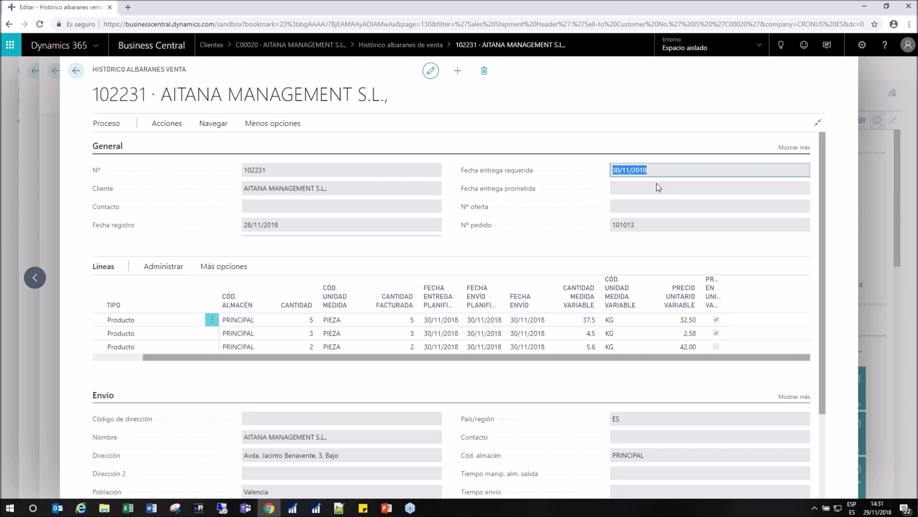
{"action": "left_click", "coordinate": [78, 71]}
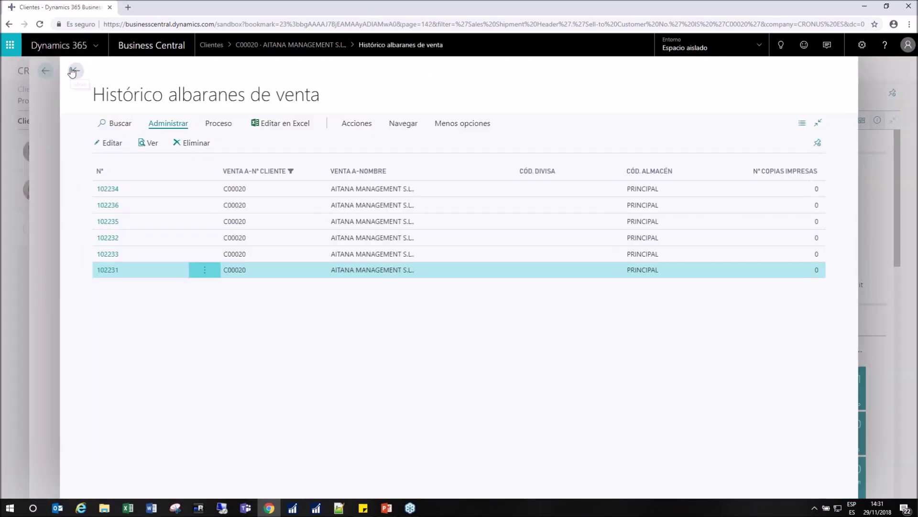
{"action": "left_click", "coordinate": [77, 70]}
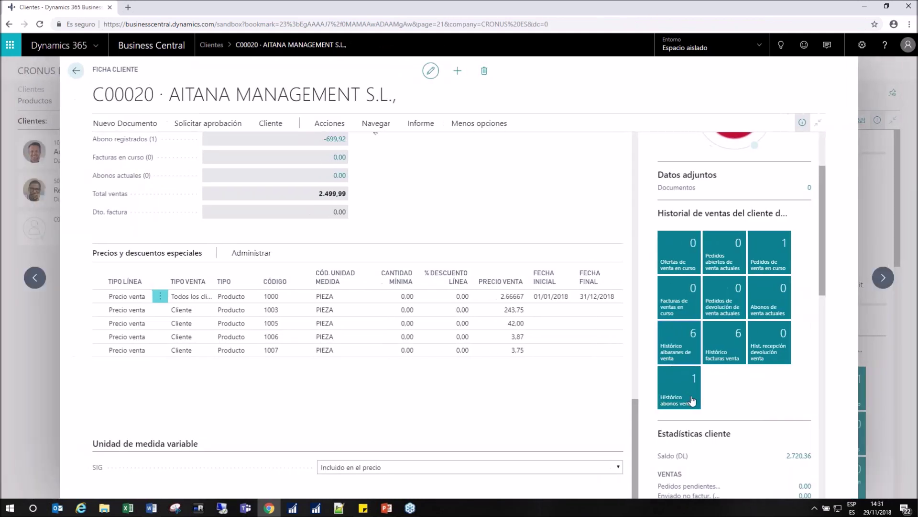
Open the first invoice in AITANA MANAGEMENT's posted sales invoices, check the Punto verde SIG data in its statistics, and return to the invoice list
{"action": "left_click", "coordinate": [728, 357]}
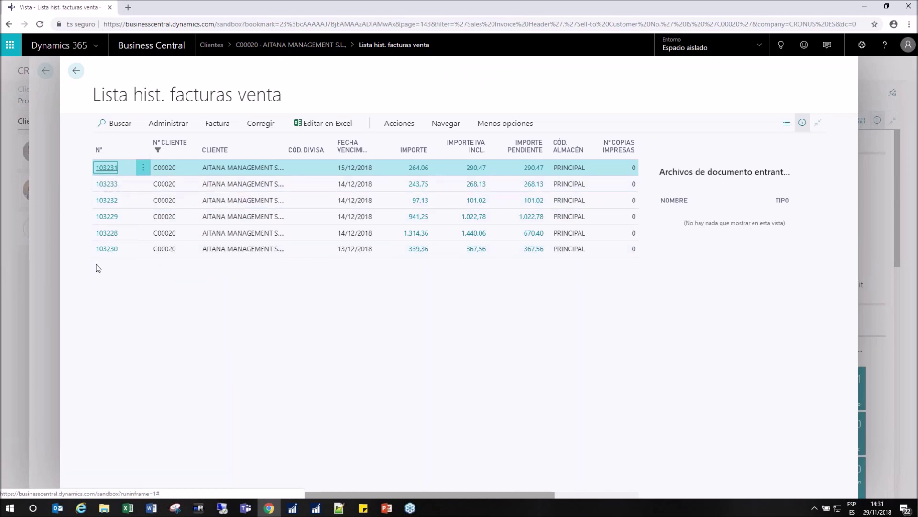
{"action": "left_click", "coordinate": [107, 168]}
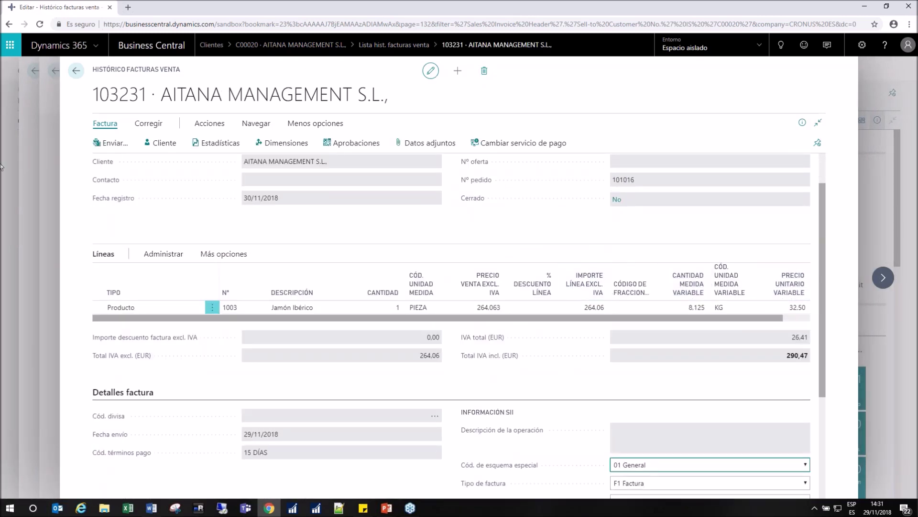
{"action": "left_click", "coordinate": [106, 128]}
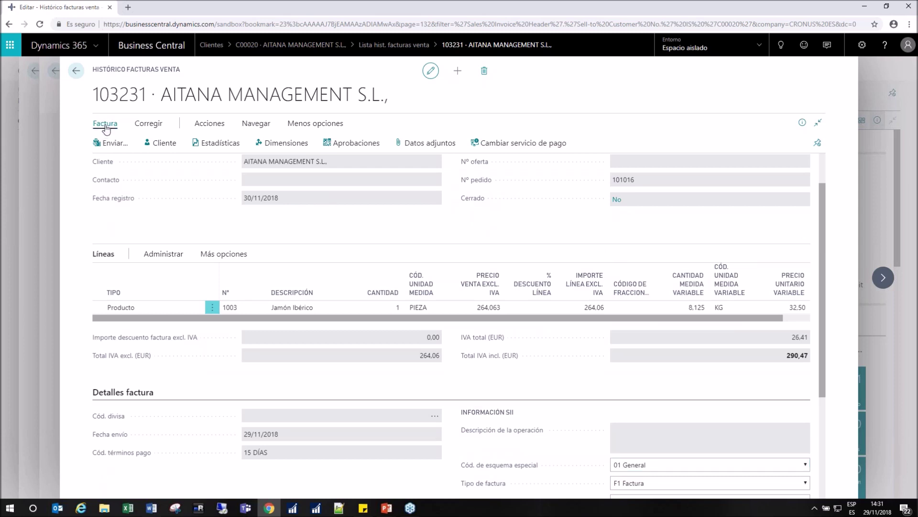
{"action": "left_click", "coordinate": [214, 143]}
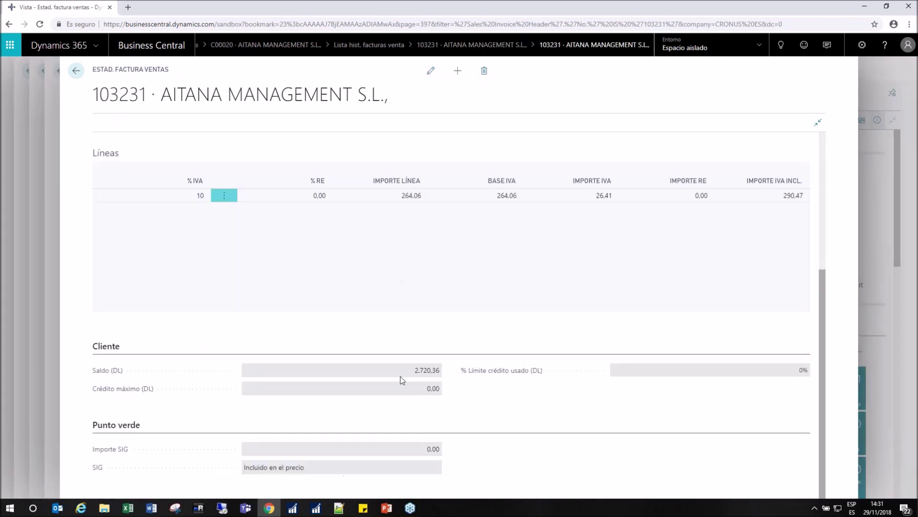
{"action": "left_click", "coordinate": [78, 73]}
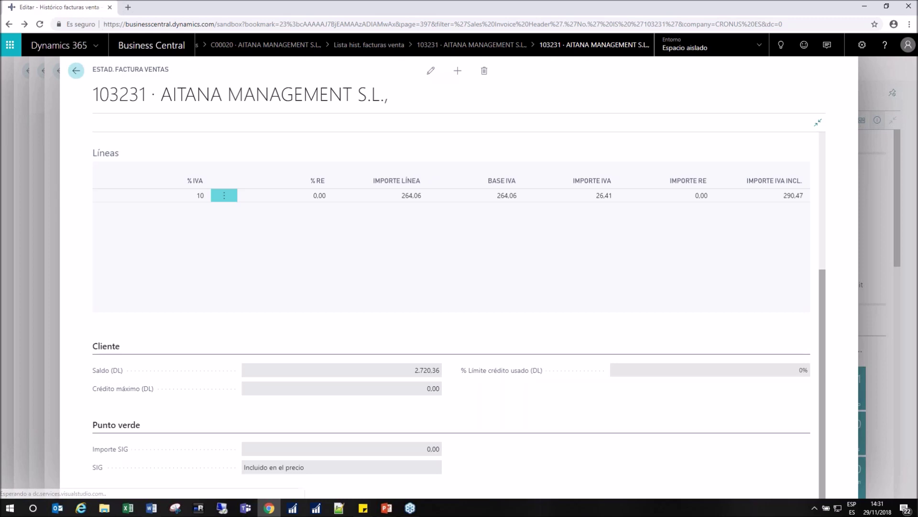
{"action": "left_click", "coordinate": [80, 75]}
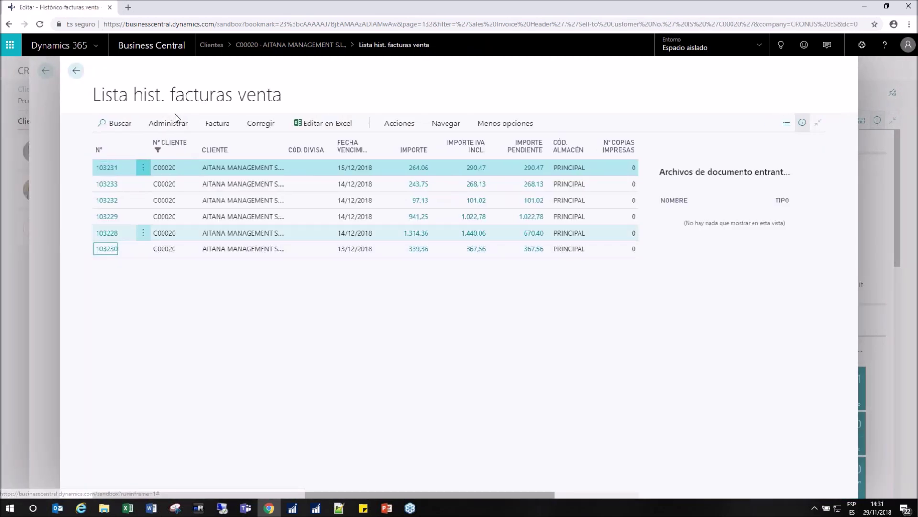
Check the Punto verde SIG amount in the statistics of the posted invoice due 13/12/2018, and return to the customer list
{"action": "key", "text": "Return"}
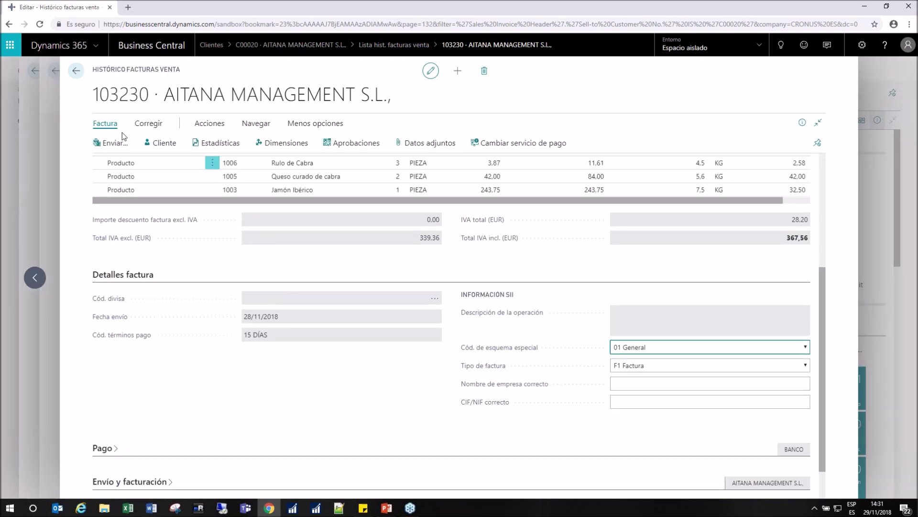
{"action": "left_click", "coordinate": [221, 142]}
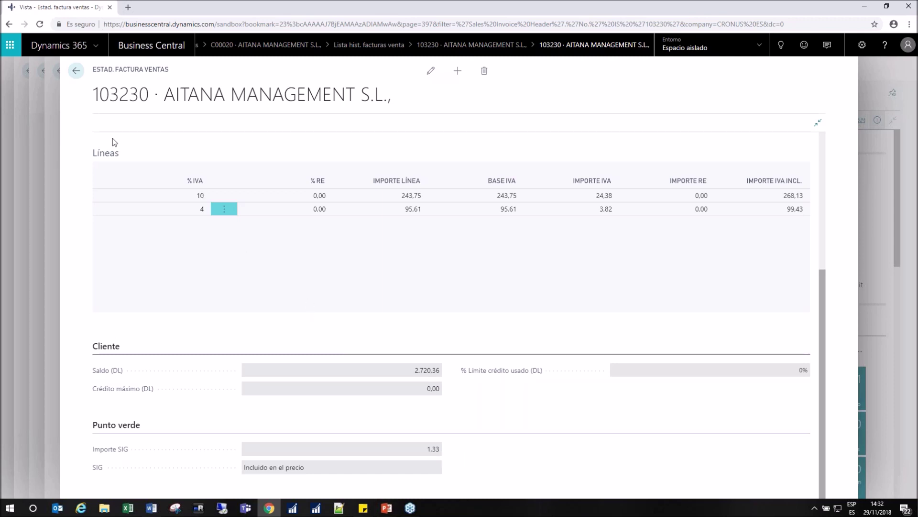
{"action": "left_click", "coordinate": [77, 71]}
{"action": "left_click", "coordinate": [76, 71]}
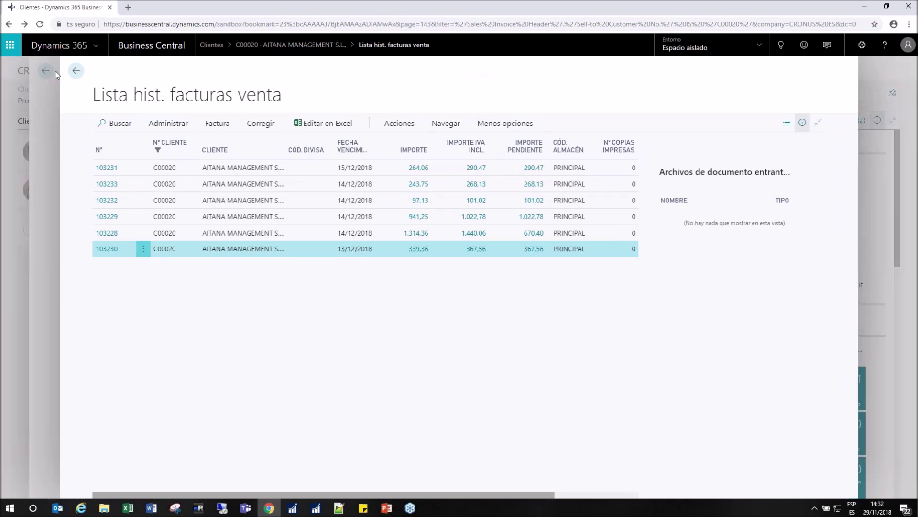
{"action": "left_click", "coordinate": [56, 71]}
{"action": "left_click", "coordinate": [76, 72]}
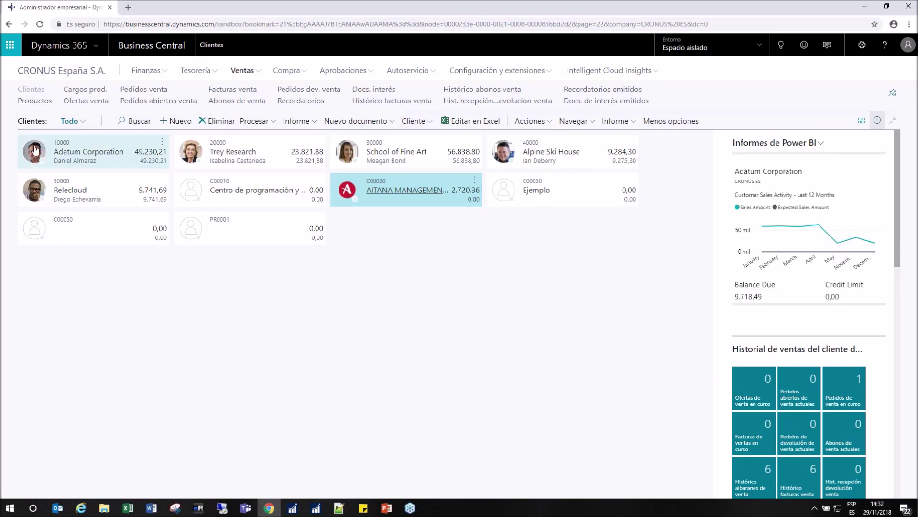
Open the Jamón Ibérico product card and review the variable measure quantity and unit price in its item journal
{"action": "left_click", "coordinate": [34, 100]}
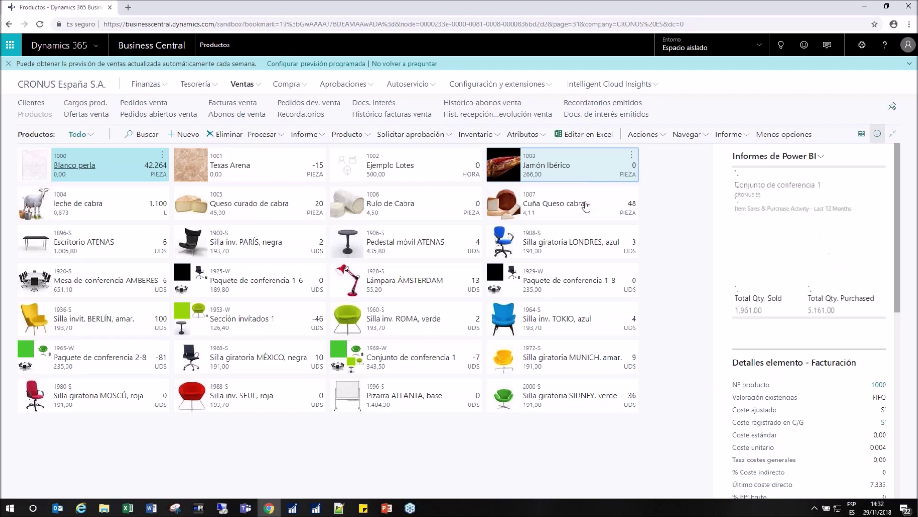
{"action": "left_click", "coordinate": [546, 165]}
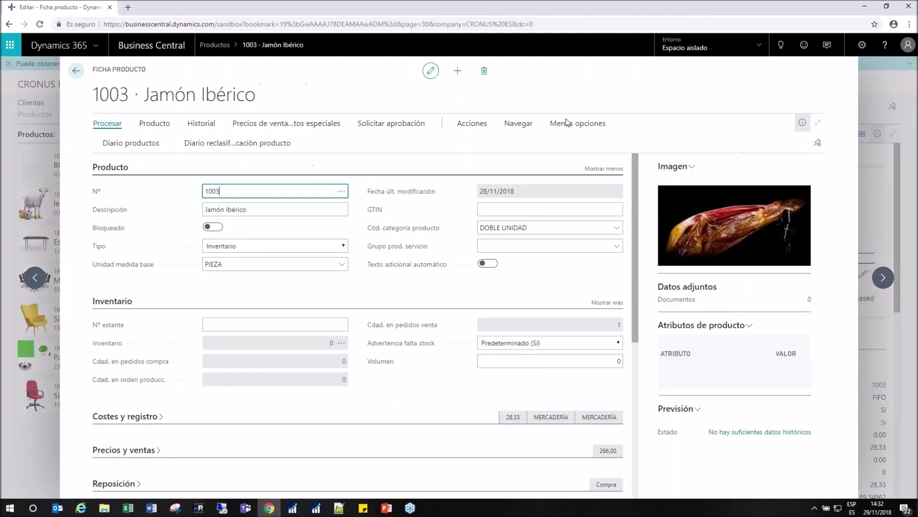
{"action": "left_click", "coordinate": [130, 143]}
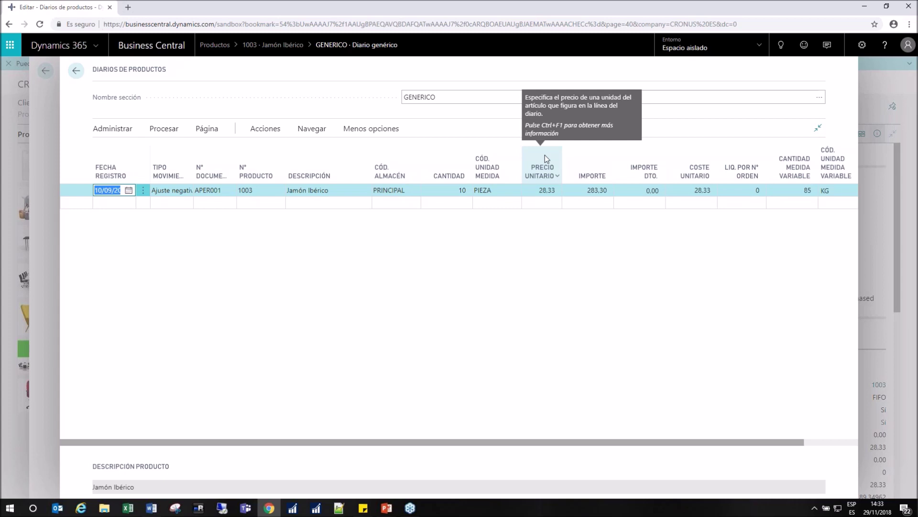
{"action": "left_click", "coordinate": [76, 71]}
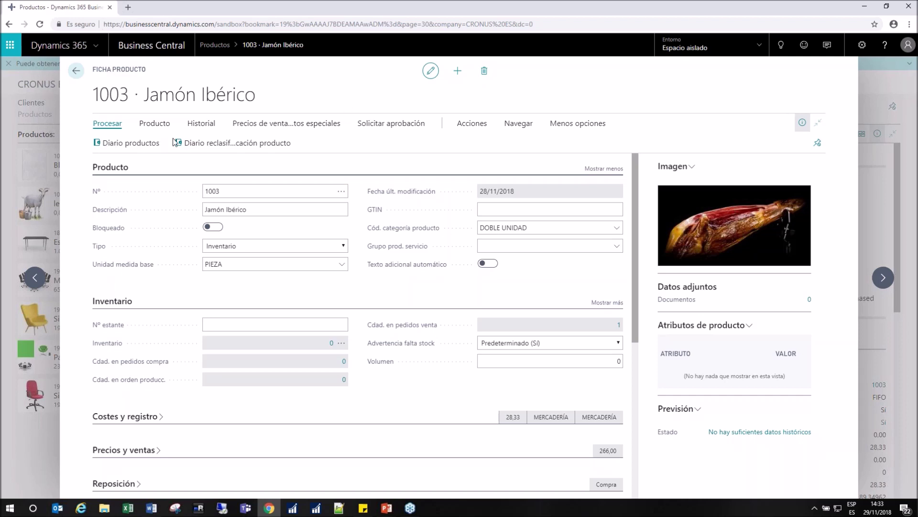
Open Jamón Ibérico's item ledger entries and examine the initial, current and shrinkage quantities in the variable unit of measure
{"action": "left_click", "coordinate": [208, 125]}
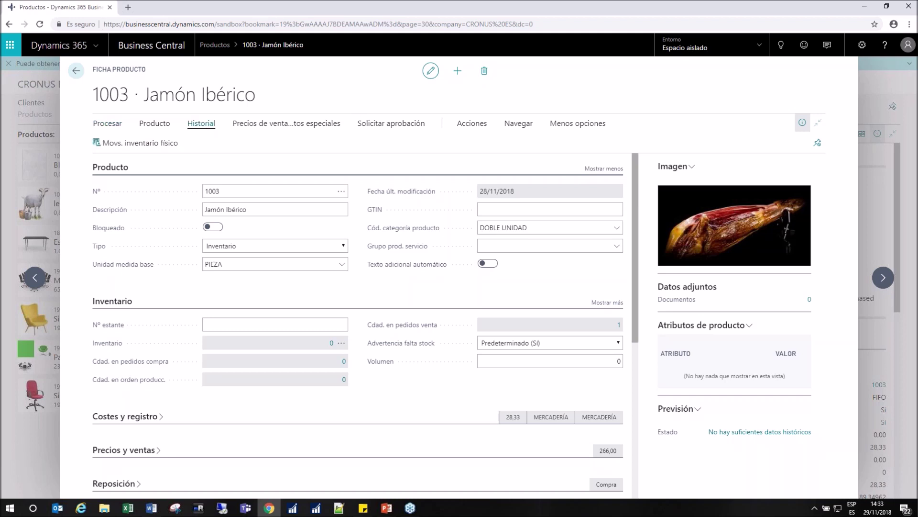
{"action": "left_click", "coordinate": [519, 124]}
{"action": "left_click", "coordinate": [112, 143]}
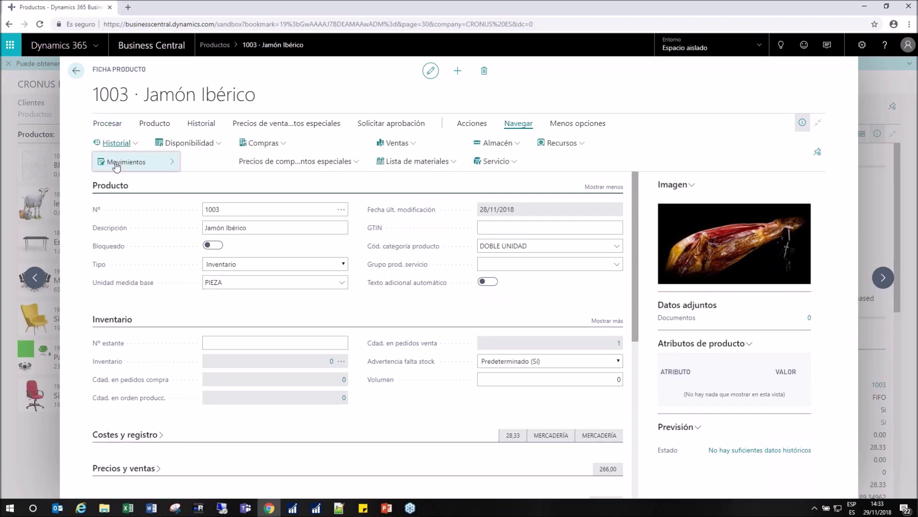
{"action": "left_click", "coordinate": [163, 163]}
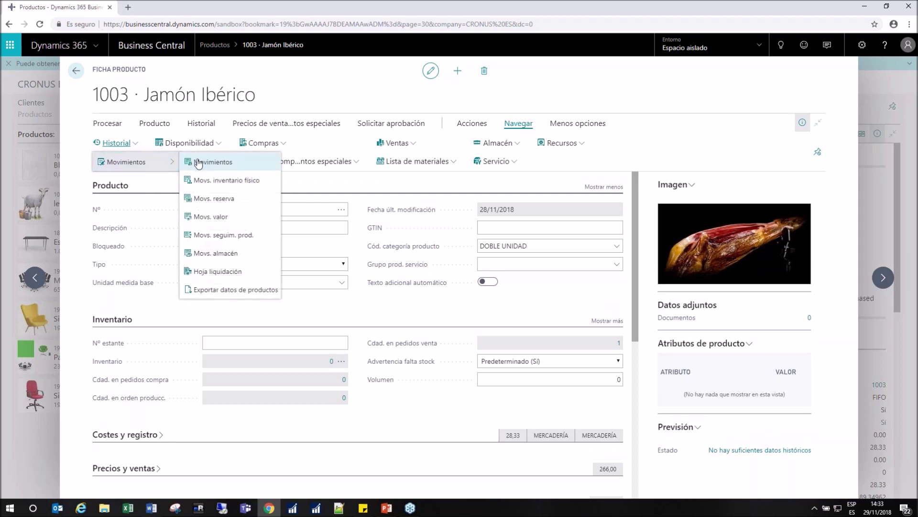
{"action": "left_click", "coordinate": [180, 160]}
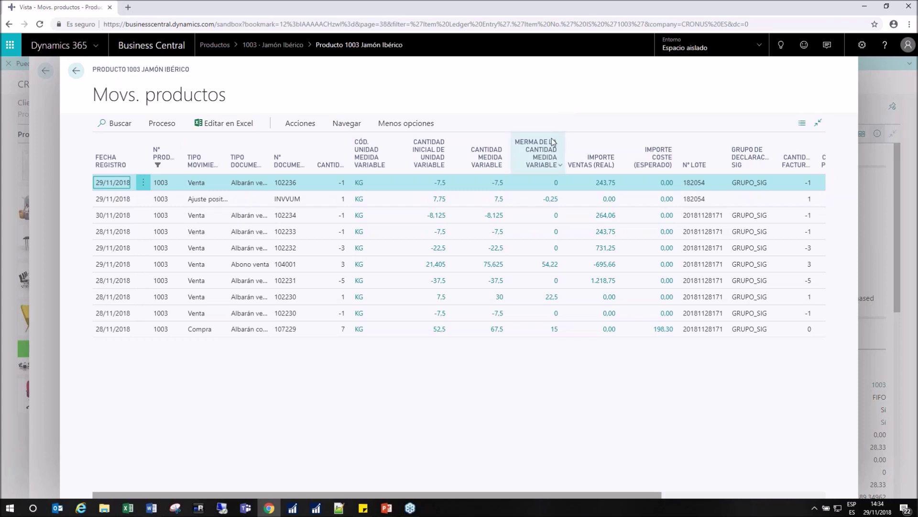
{"action": "mouse_move", "coordinate": [550, 146]}
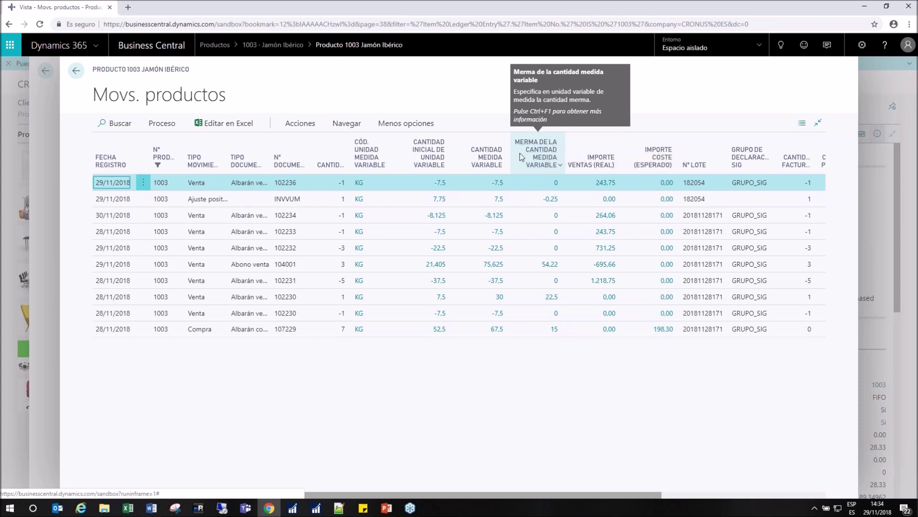
Inspect the variable unit entries behind the first sale's quantity and the INVVUM adjustment's shrinkage, and close the ledger and product card
{"action": "left_click", "coordinate": [497, 186]}
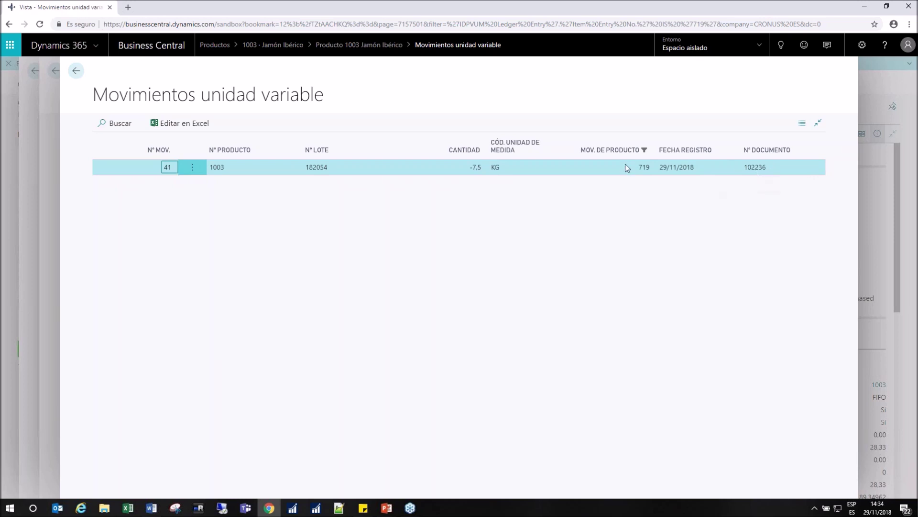
{"action": "left_click", "coordinate": [76, 71]}
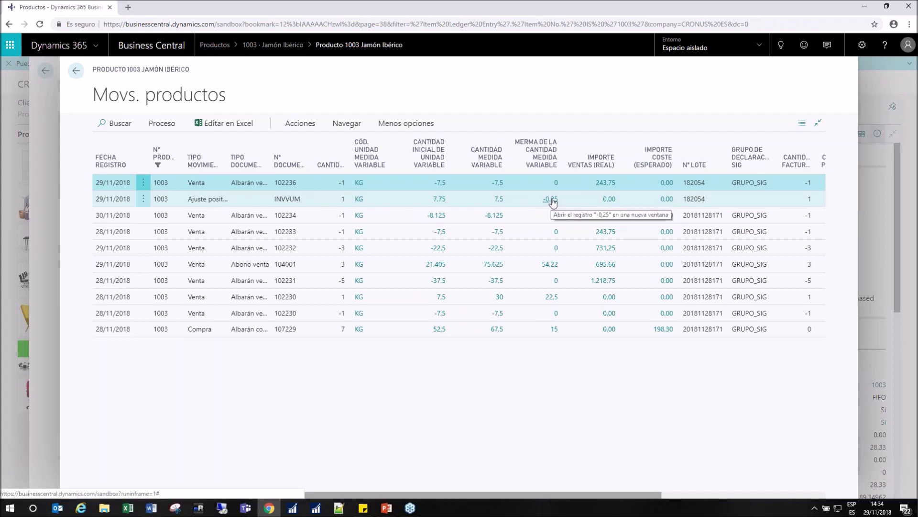
{"action": "left_click", "coordinate": [556, 201]}
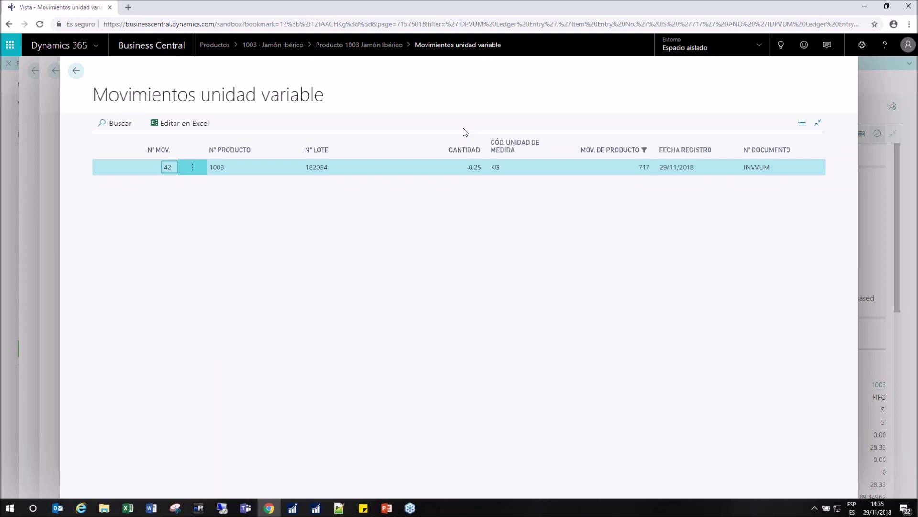
{"action": "key", "text": "Escape"}
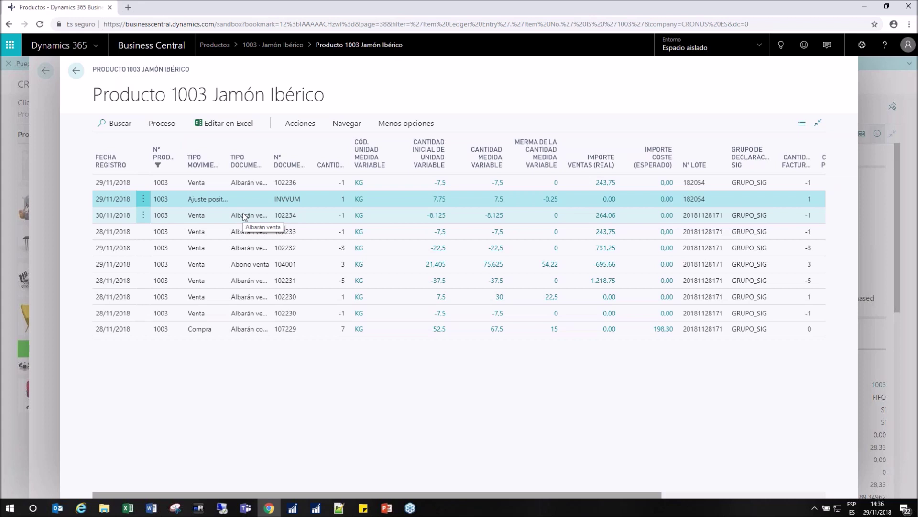
{"action": "left_click", "coordinate": [75, 71]}
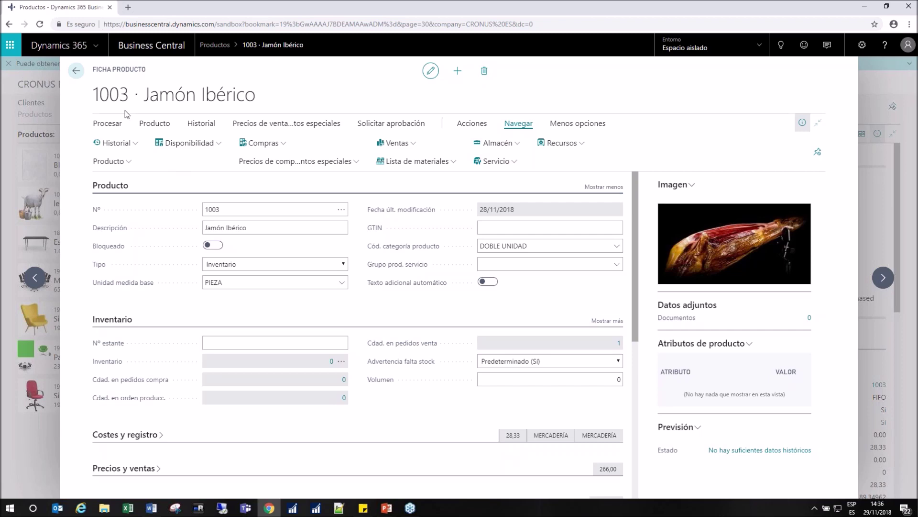
{"action": "left_click", "coordinate": [76, 72]}
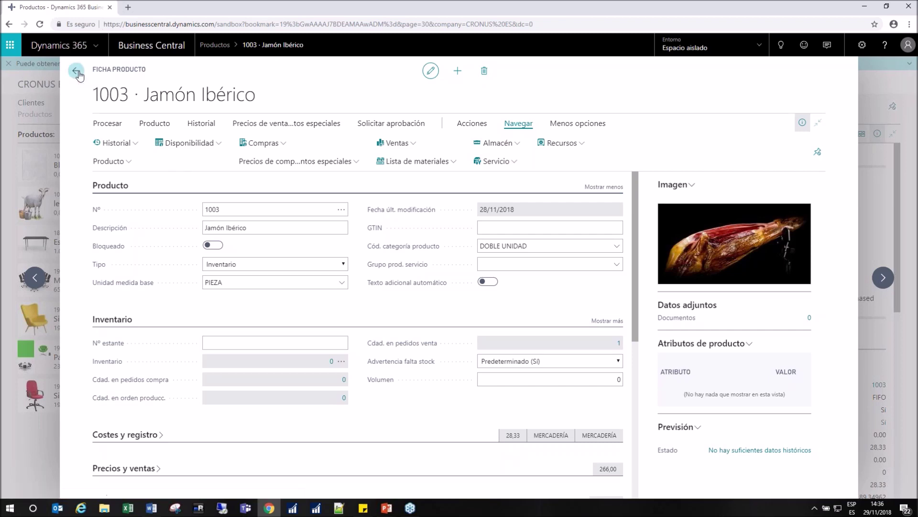